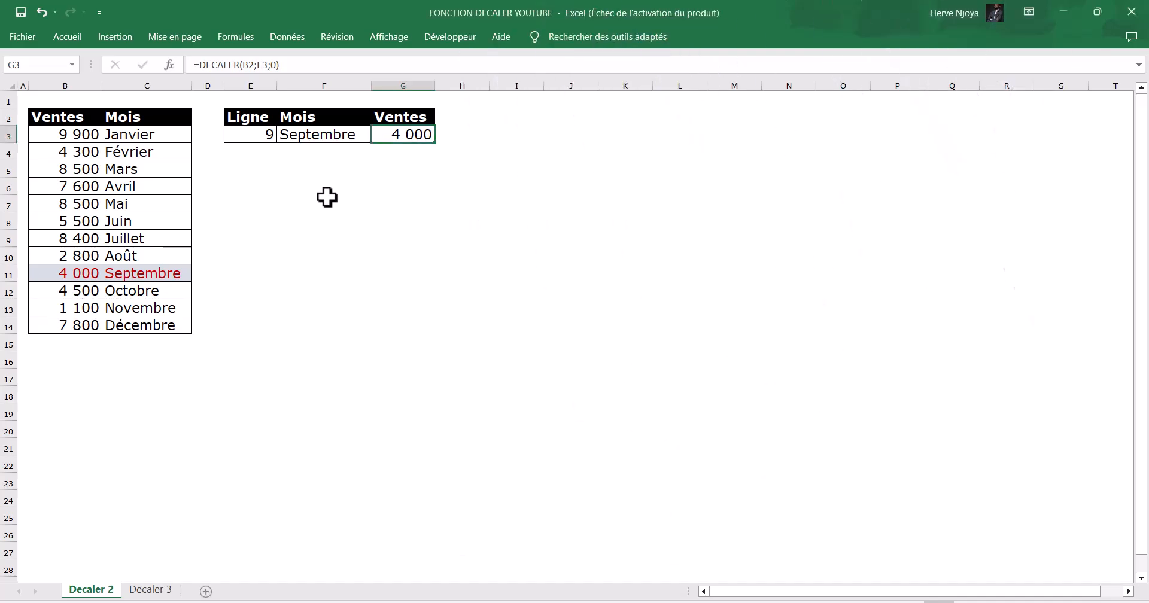
Examine the lookup cells E3:G3 and the source table of Ventes and Mois in B2:C14.
left_click(328, 199)
left_click(303, 136)
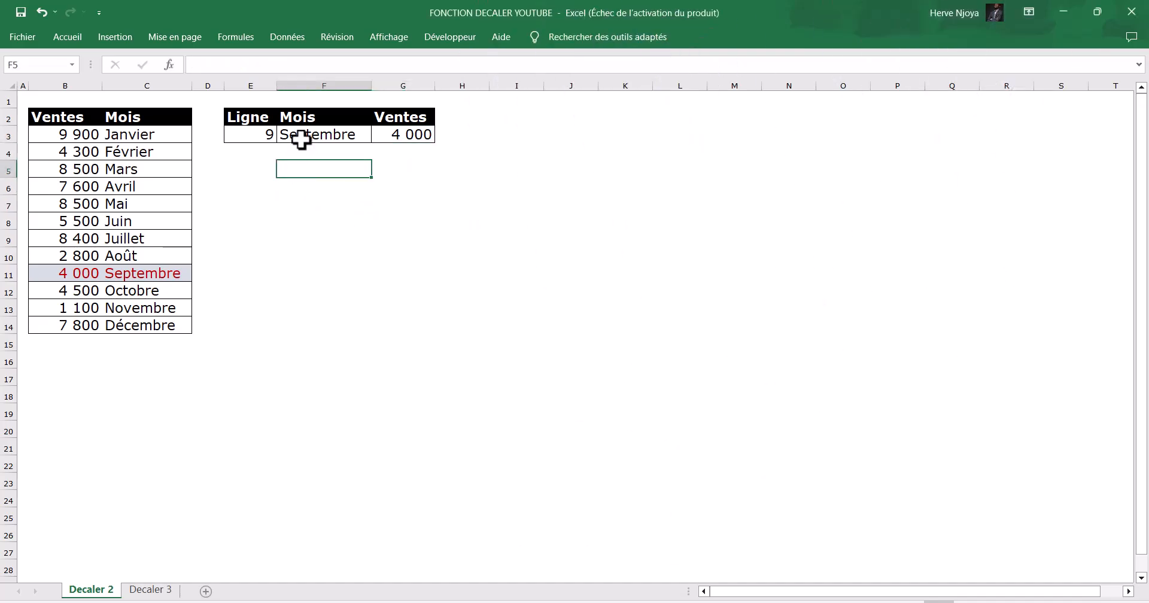
left_click(262, 140)
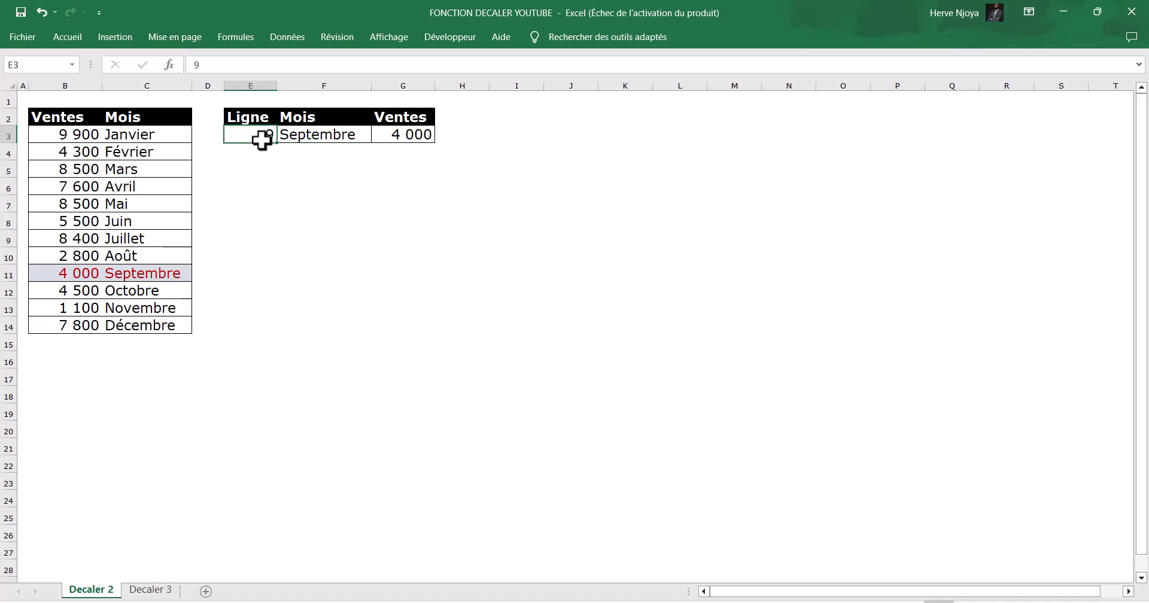
left_click(302, 136)
left_click(409, 135)
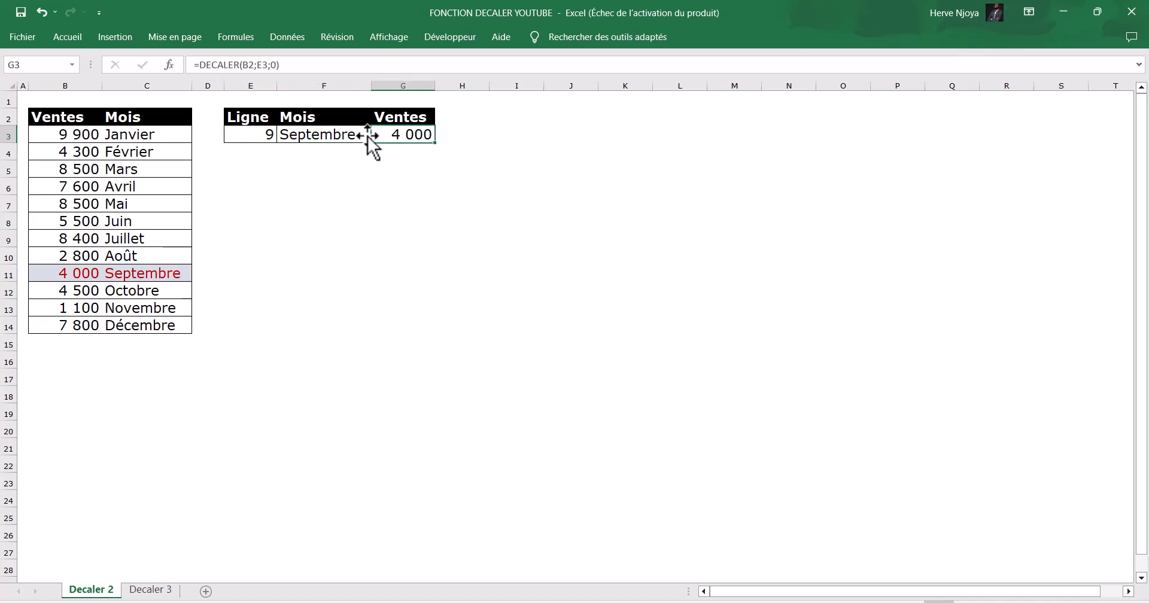
left_click_drag(37, 114, 180, 317)
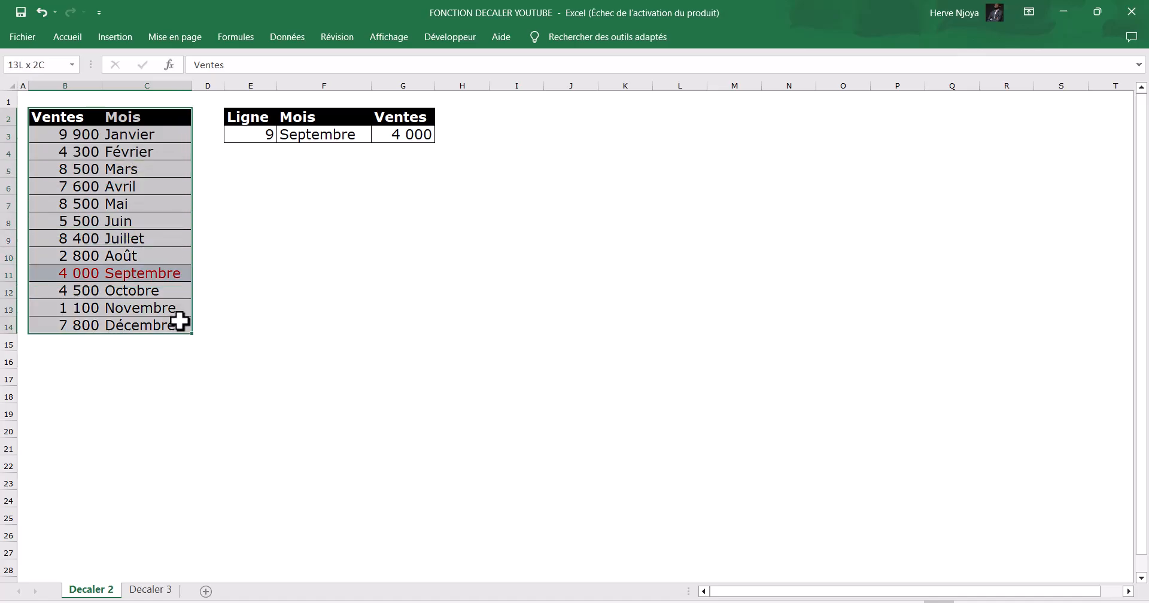
Set the Ligne number in E3 to 1 and check the Mois and Ventes formulas beside it.
left_click(258, 141)
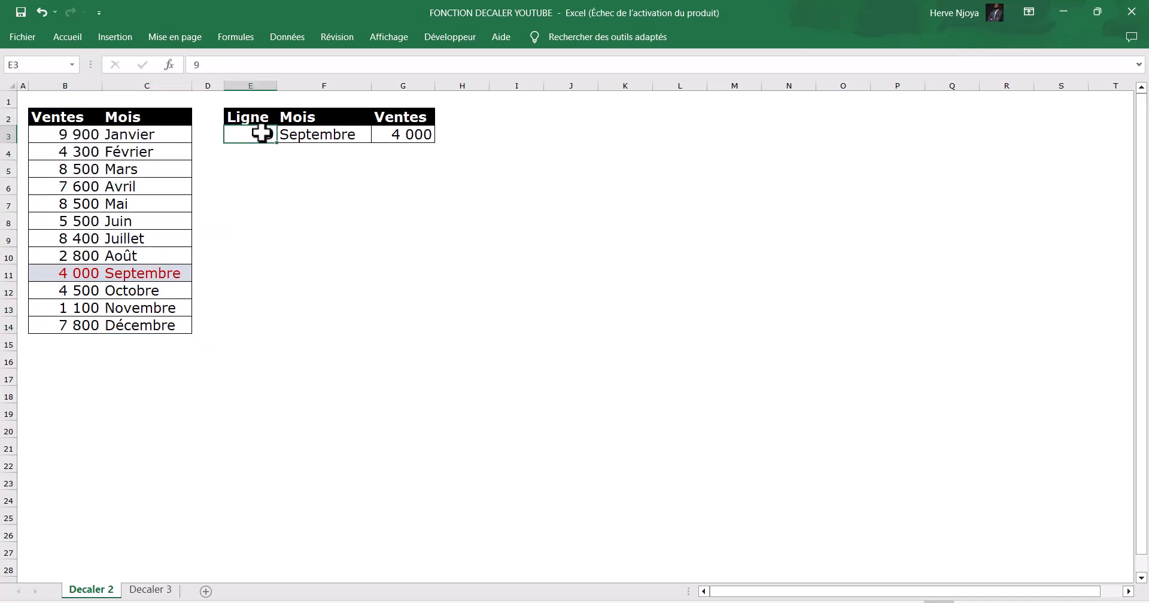
type("1")
key("Return")
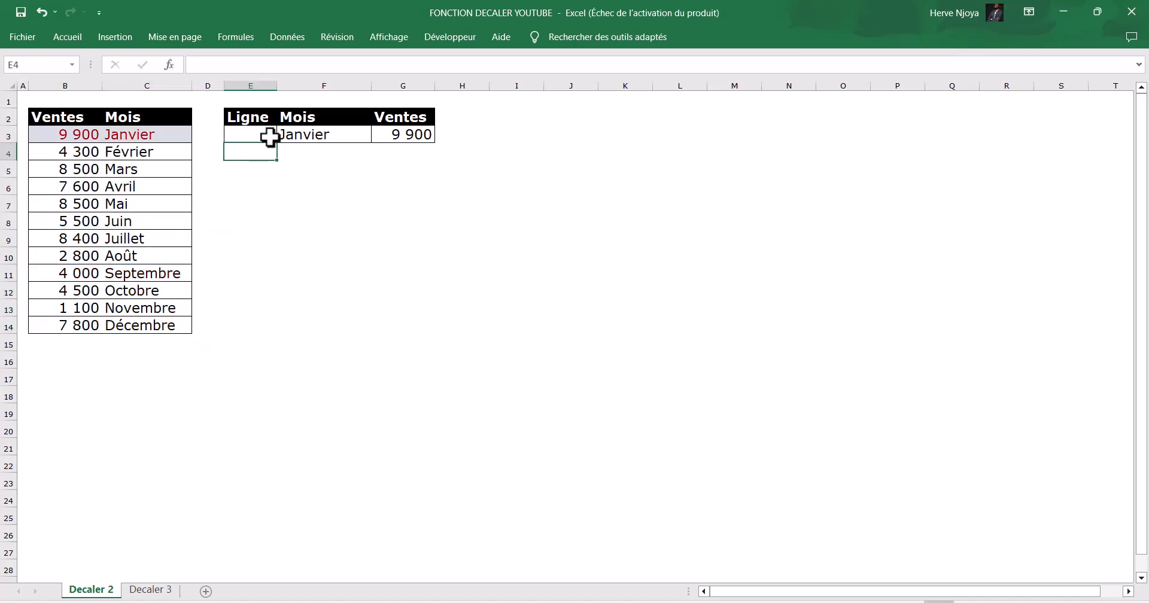
left_click(319, 133)
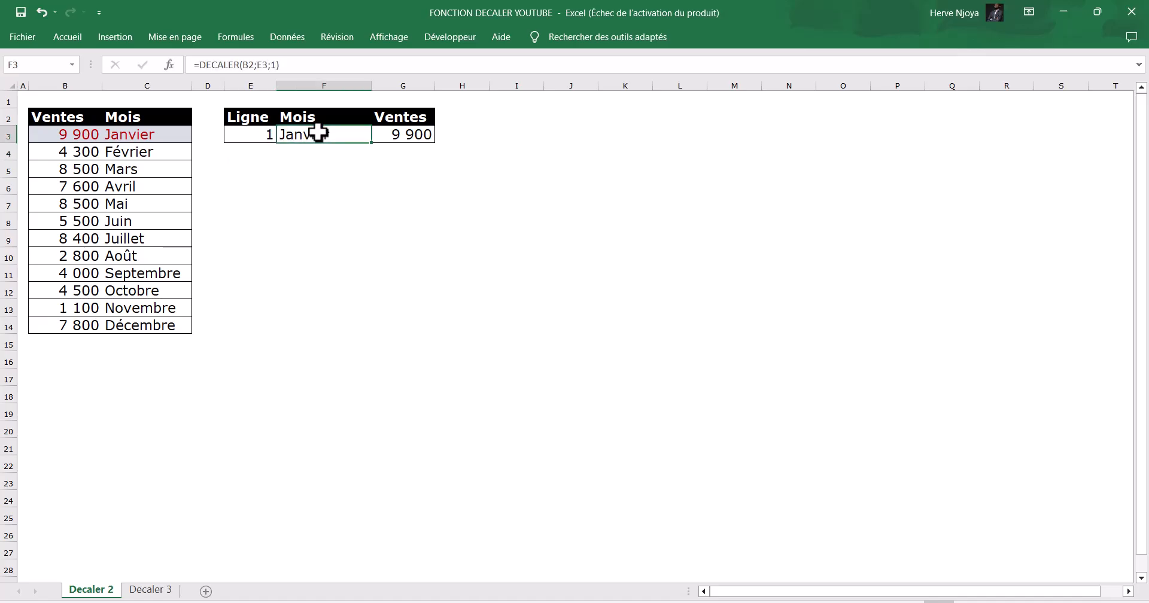
left_click(412, 137)
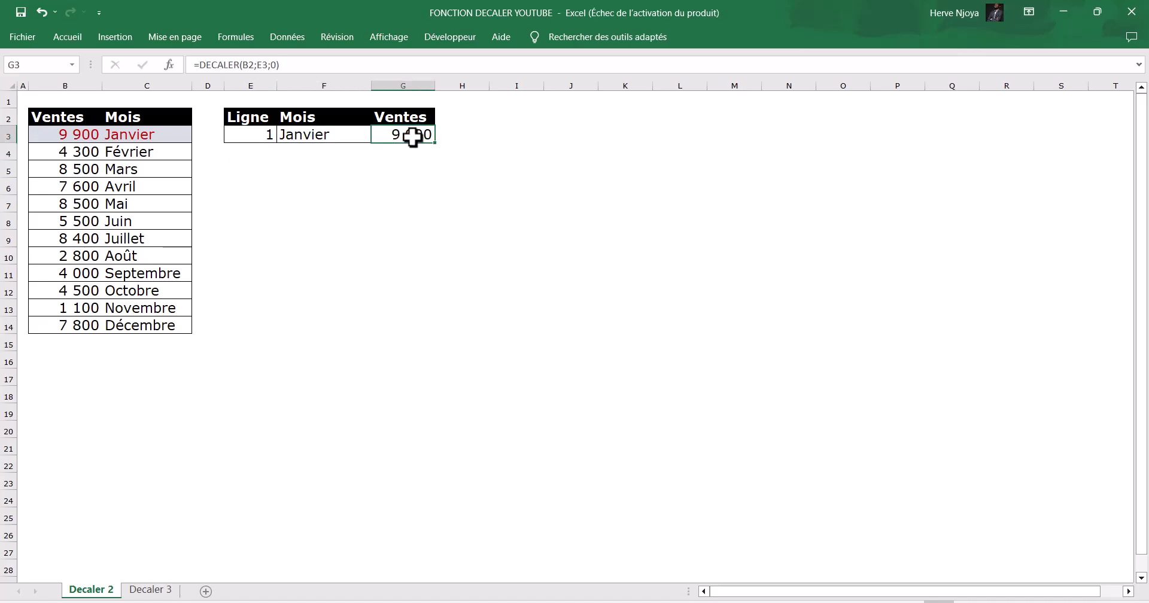
Set the Ligne number in E3 to 3 and check the Mois and Ventes formulas.
left_click(257, 134)
type("3")
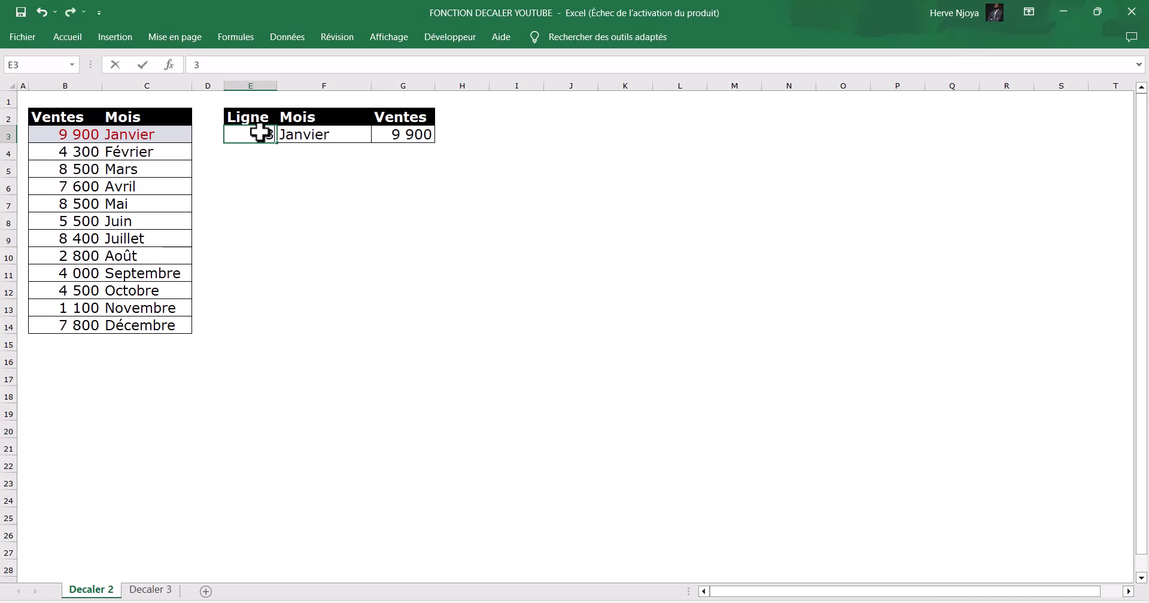
key("Return")
left_click(310, 134)
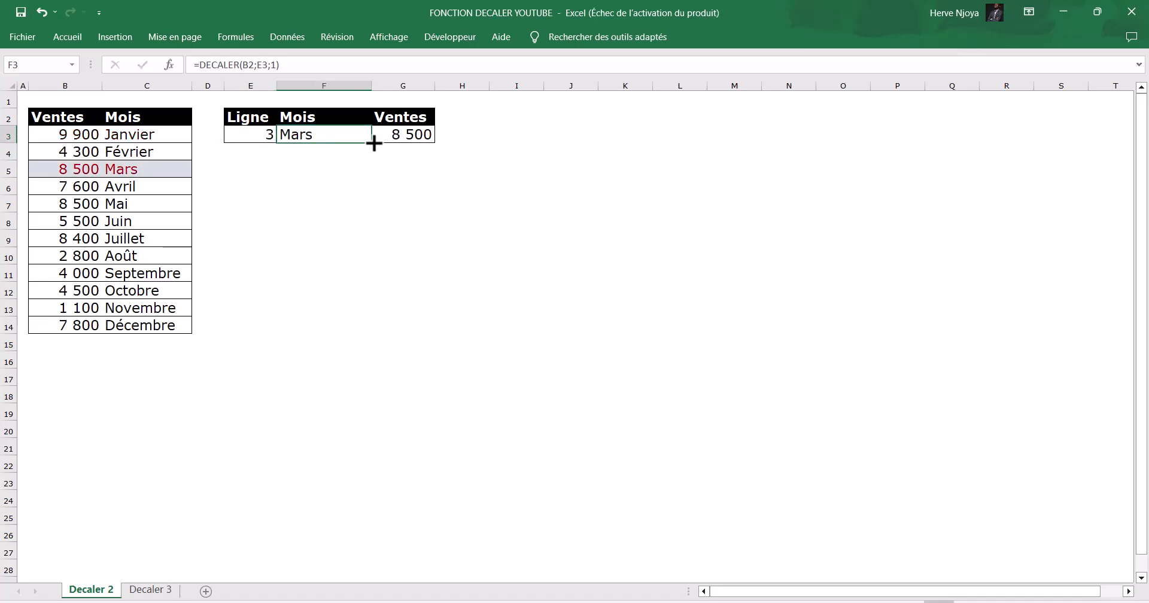
left_click(407, 133)
Clear the existing Mois and Ventes formulas from cells F3:G3.
left_click(300, 133)
left_click(413, 135)
left_click(333, 135)
left_click_drag(303, 134, 423, 140)
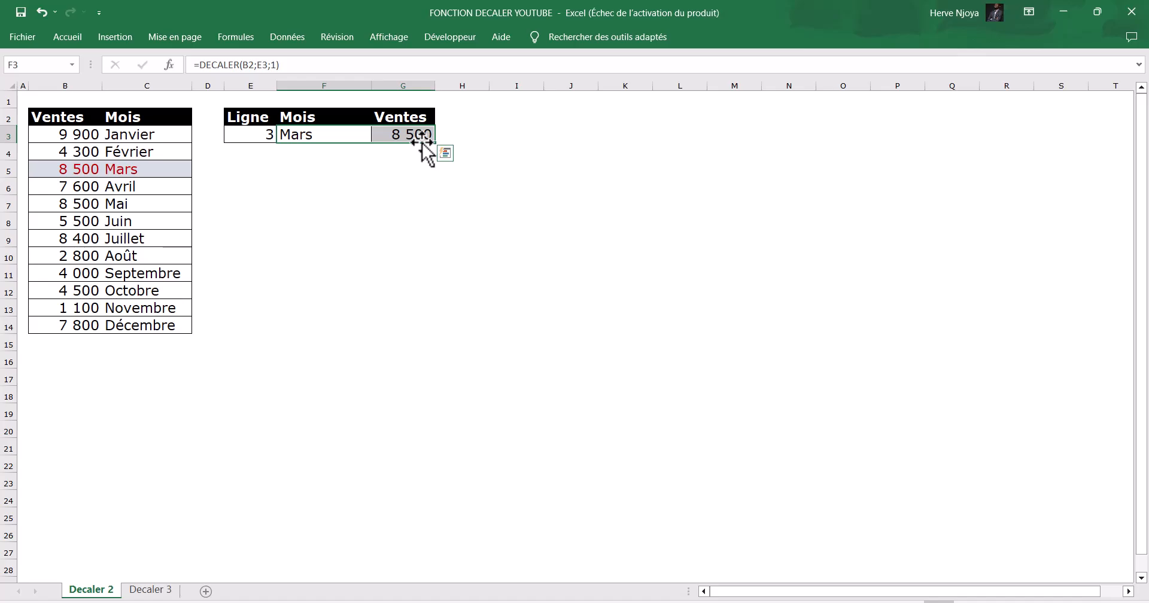
key("Delete")
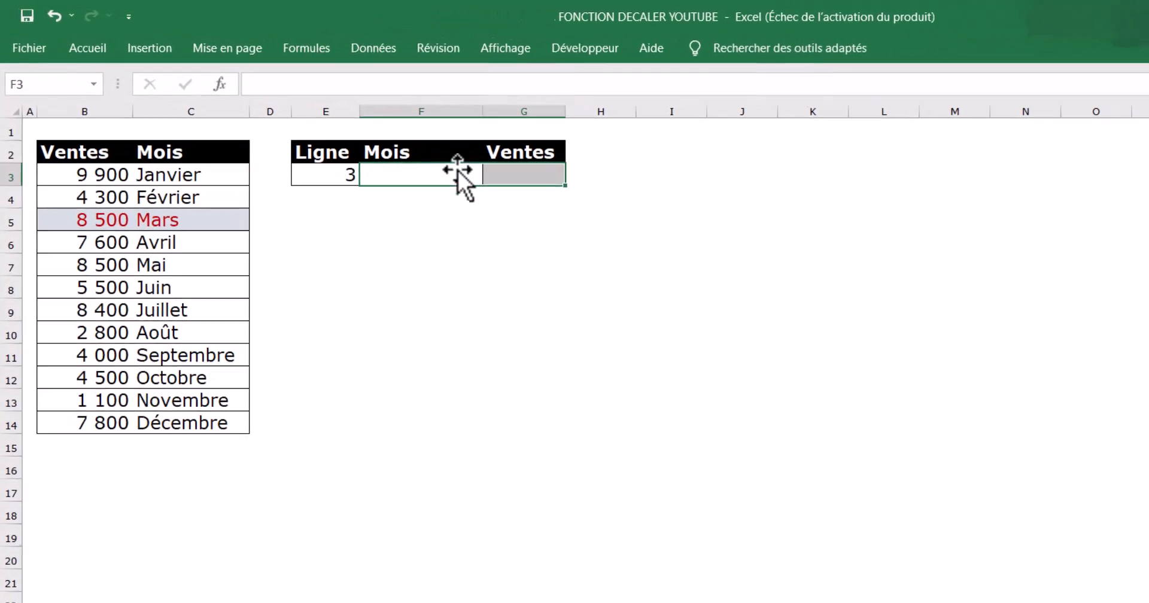
Start a DECALER formula in the Mois cell F3 with the Ventes header B2 as its reference.
left_click(340, 133)
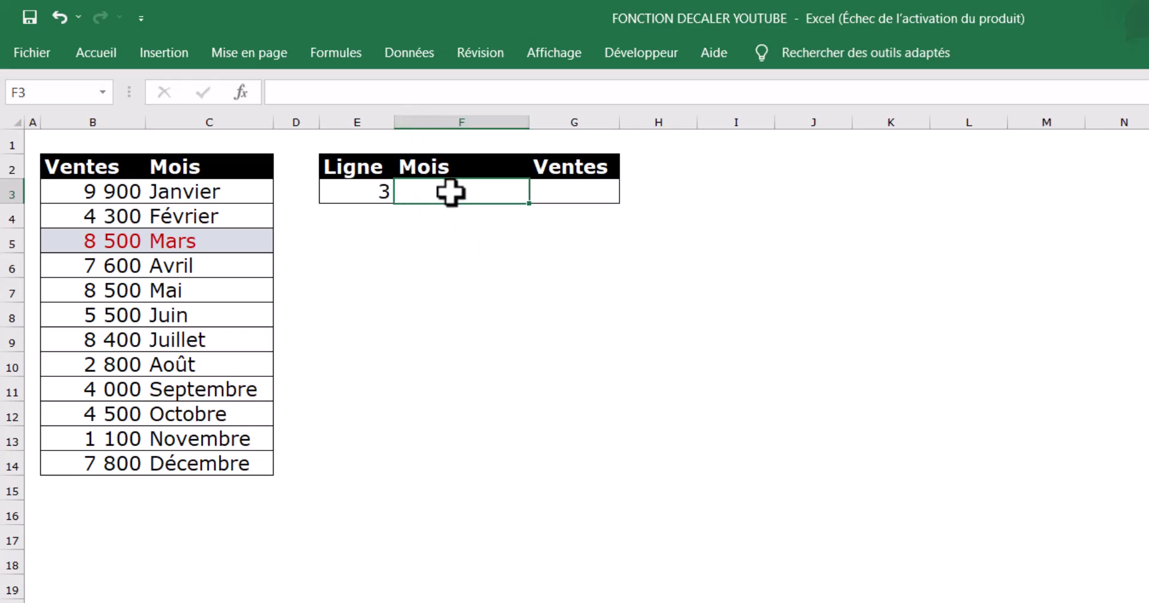
type("=decal")
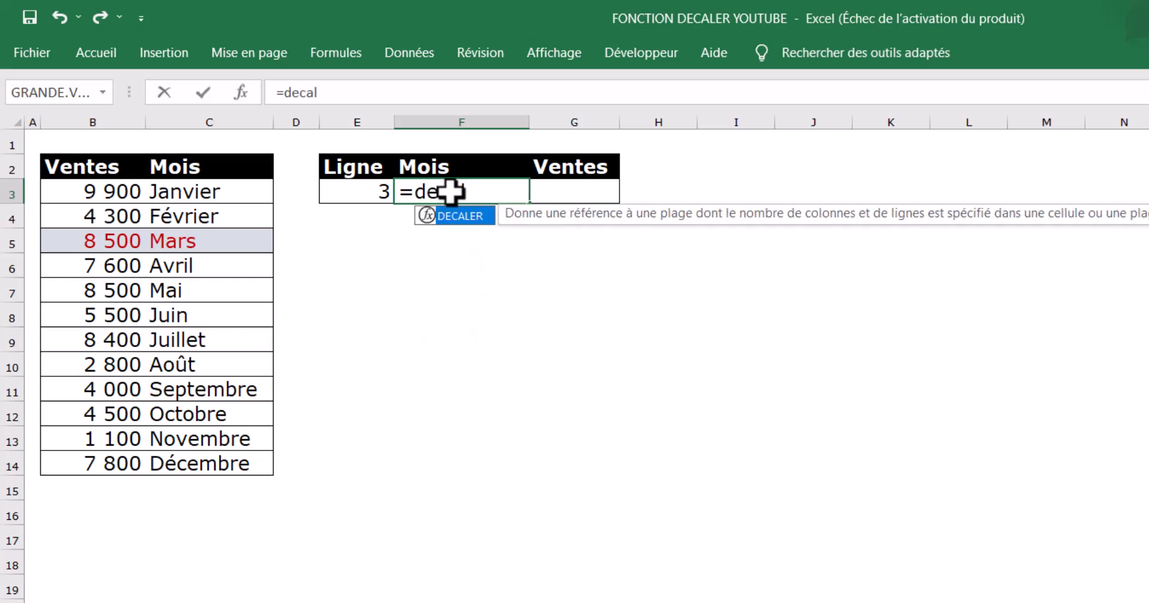
key("Tab")
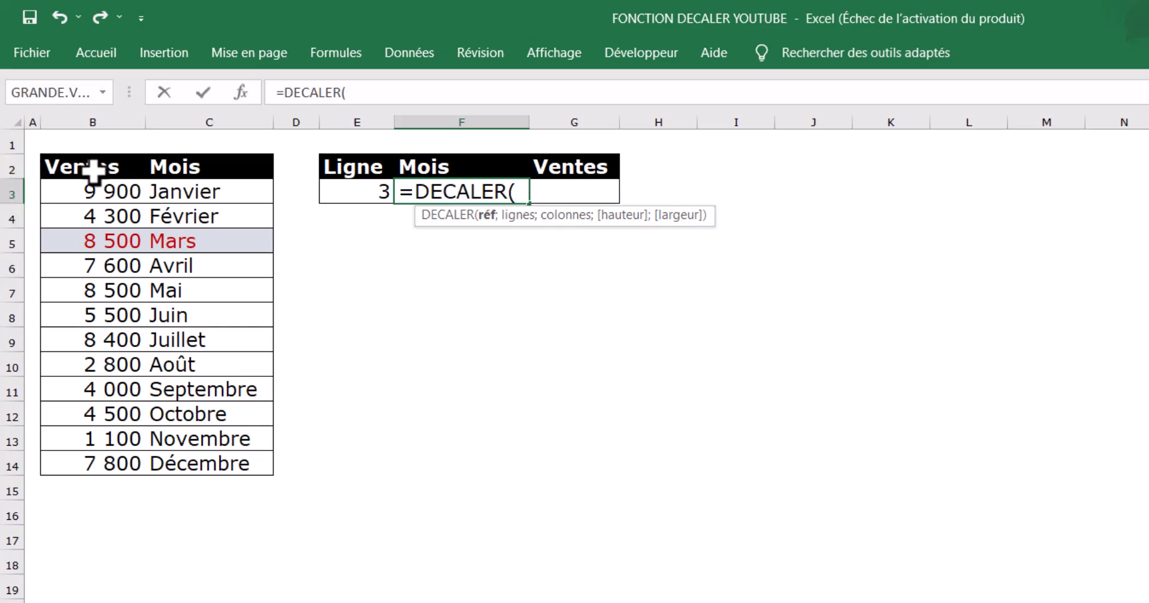
left_click(88, 161)
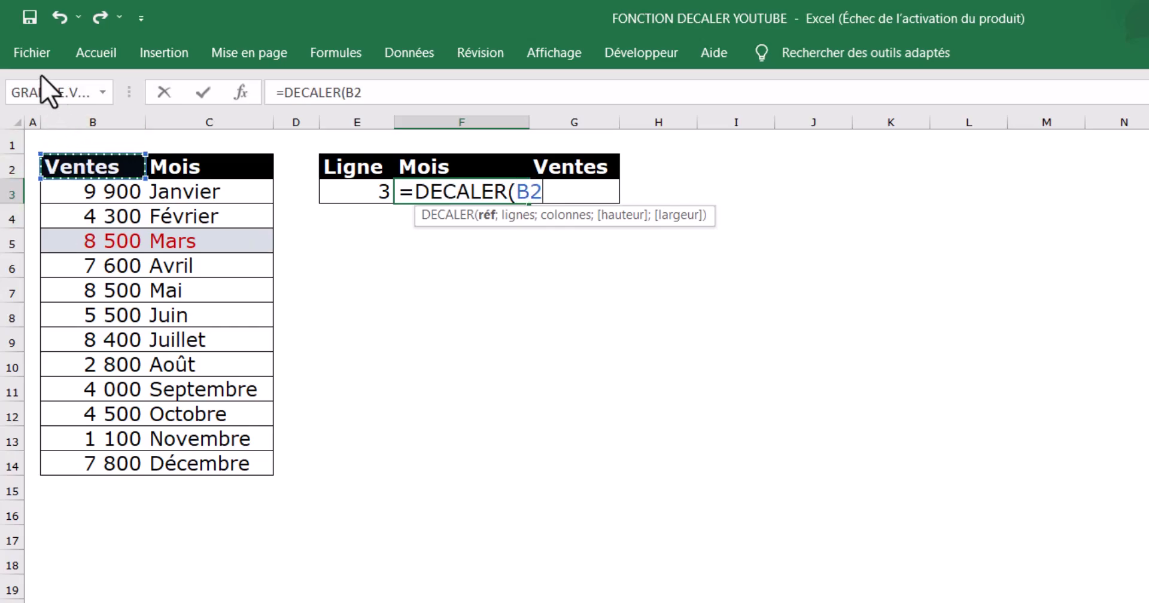
type(":")
key("BackSpace")
type(";")
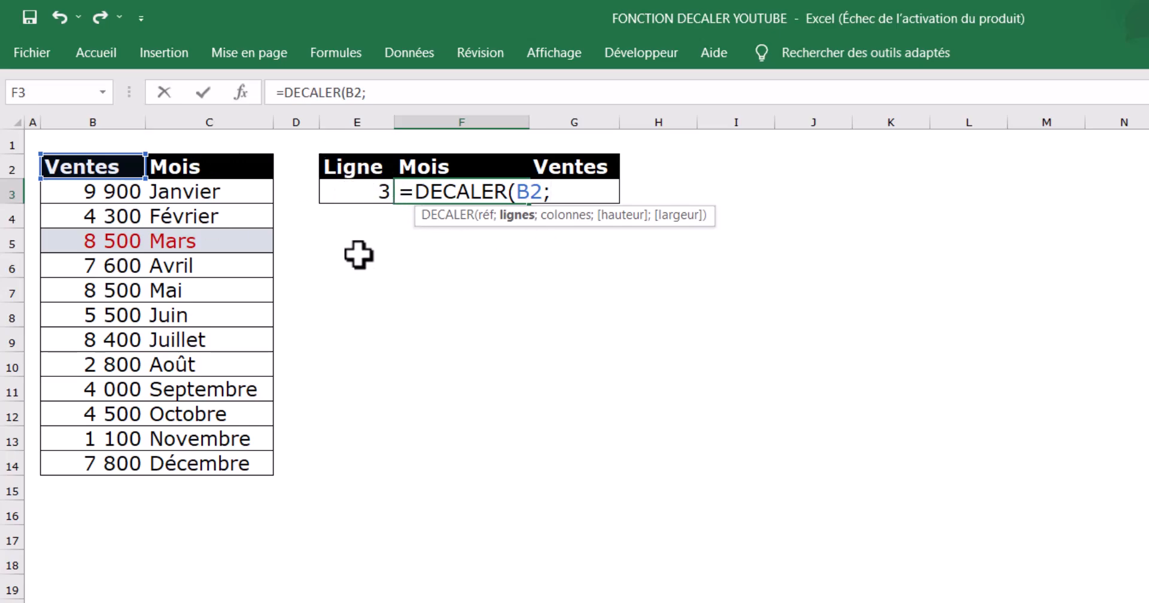
Complete the F3 formula as =DECALER(B2;E3;1), then trace its offset from B2 through B5 to C5.
left_click(359, 192)
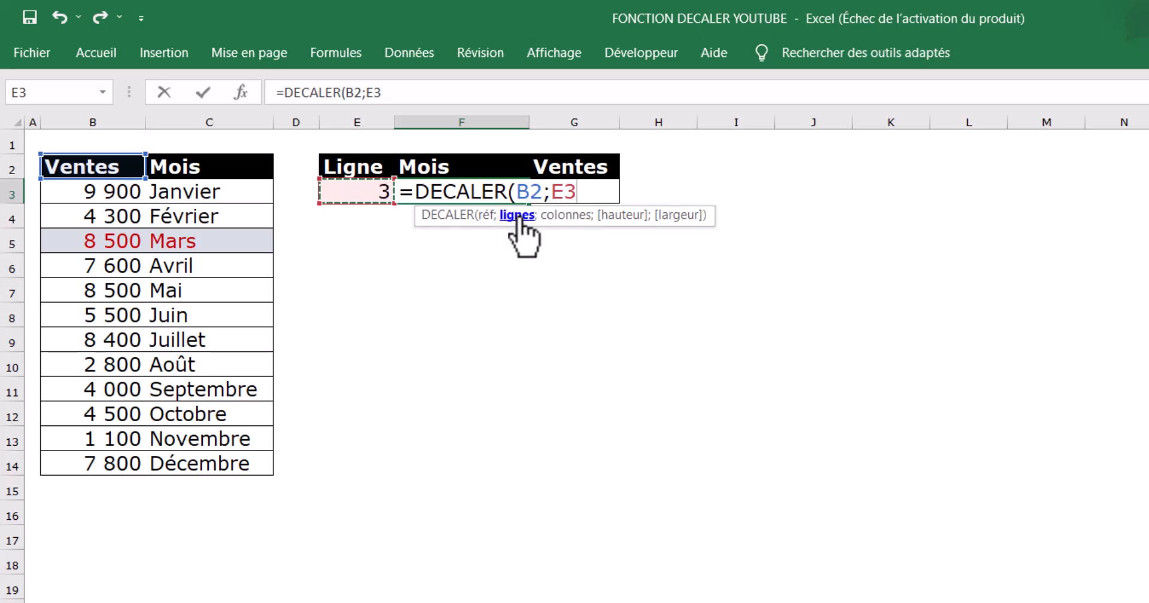
type(",")
key("BackSpace")
type(";")
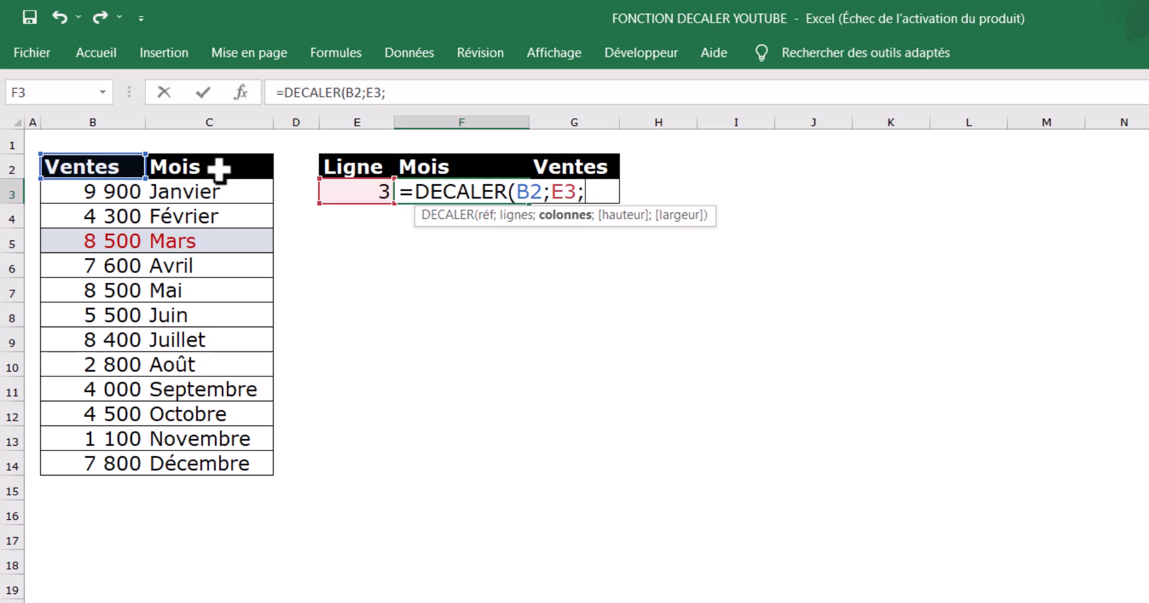
type(";")
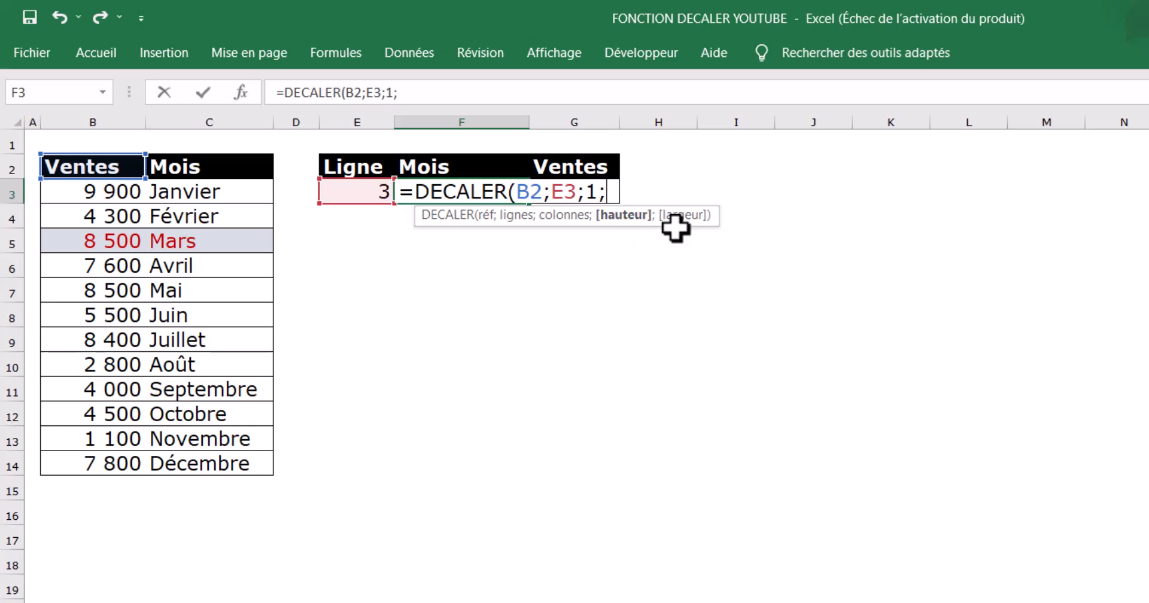
key("BackSpace")
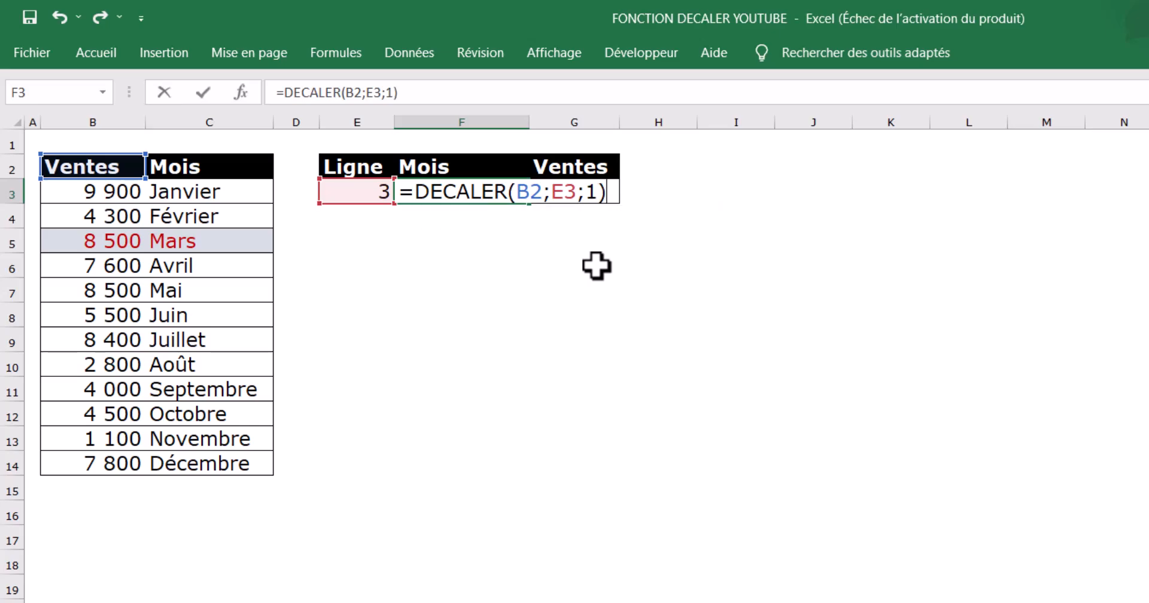
key("Return")
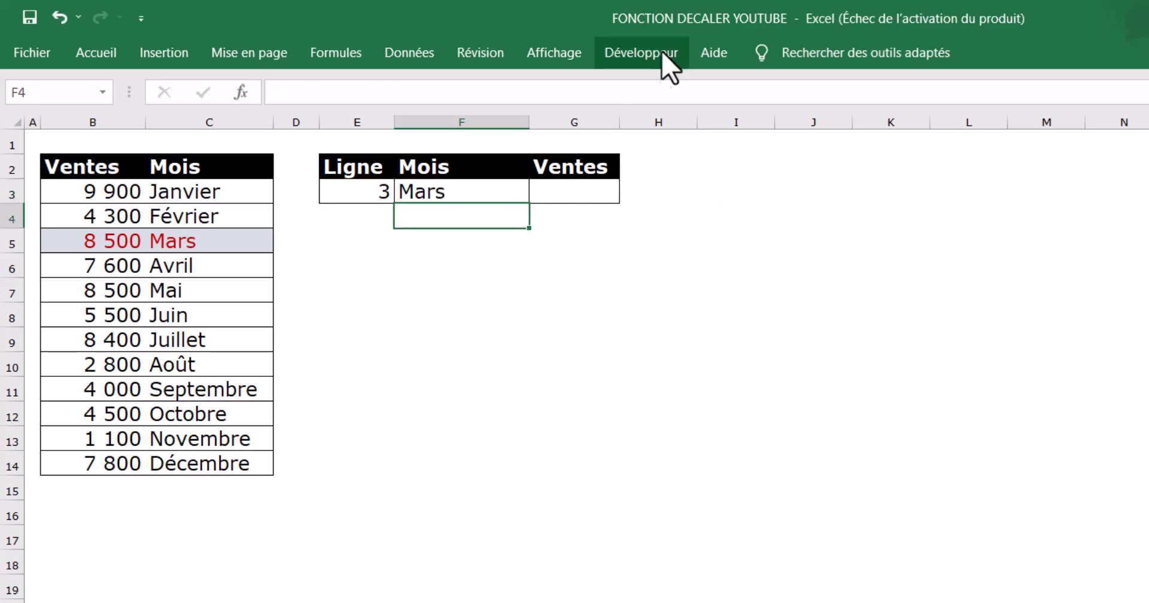
left_click(90, 166)
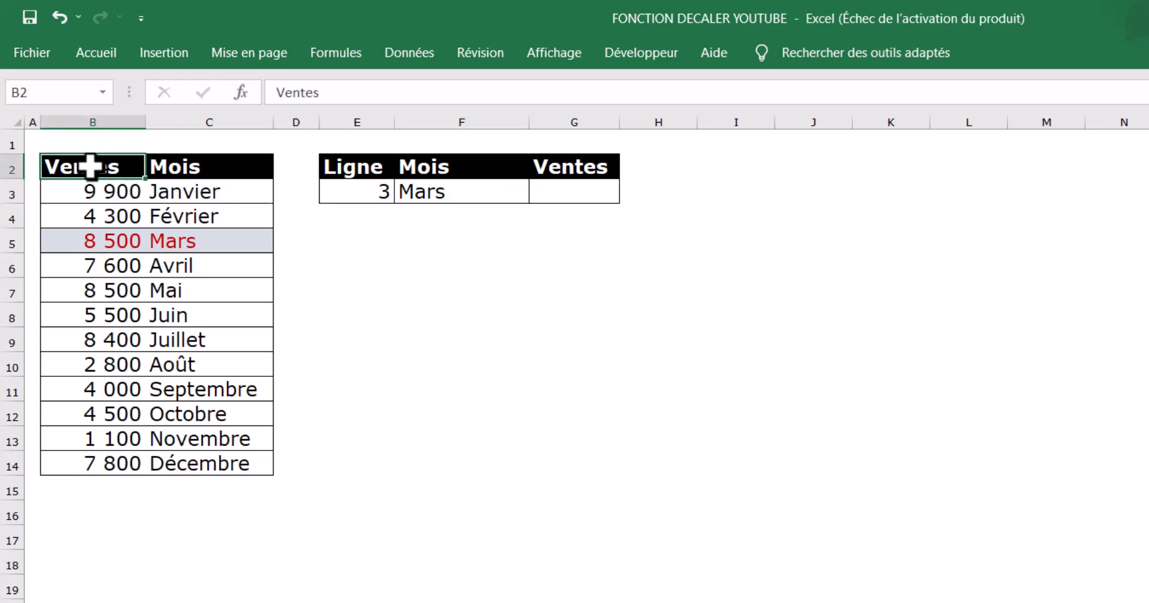
left_click(96, 242)
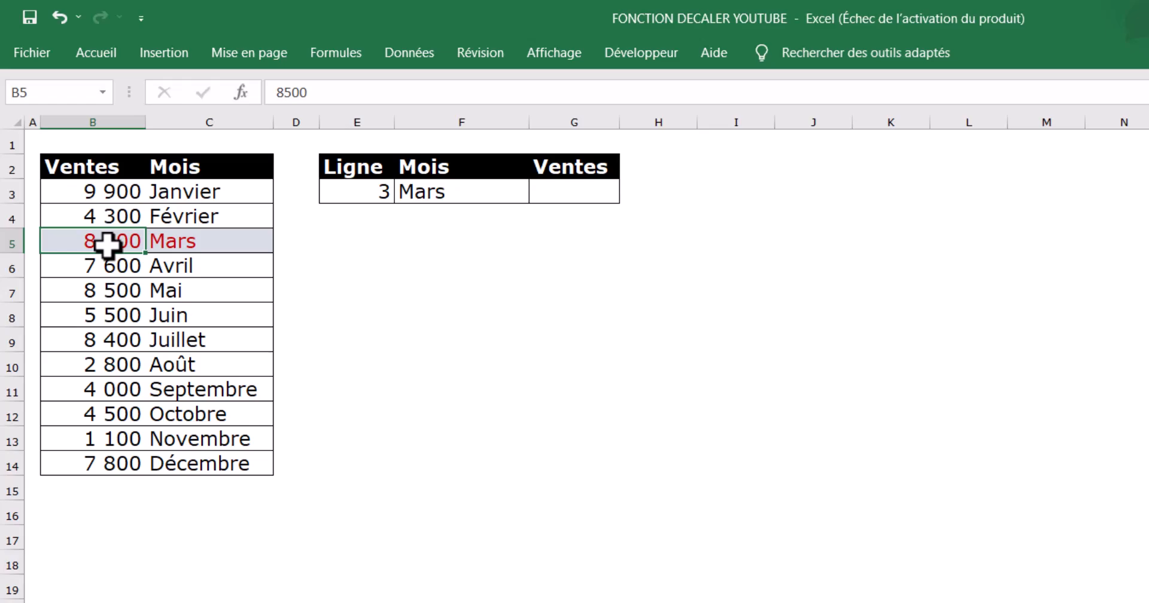
left_click(192, 243)
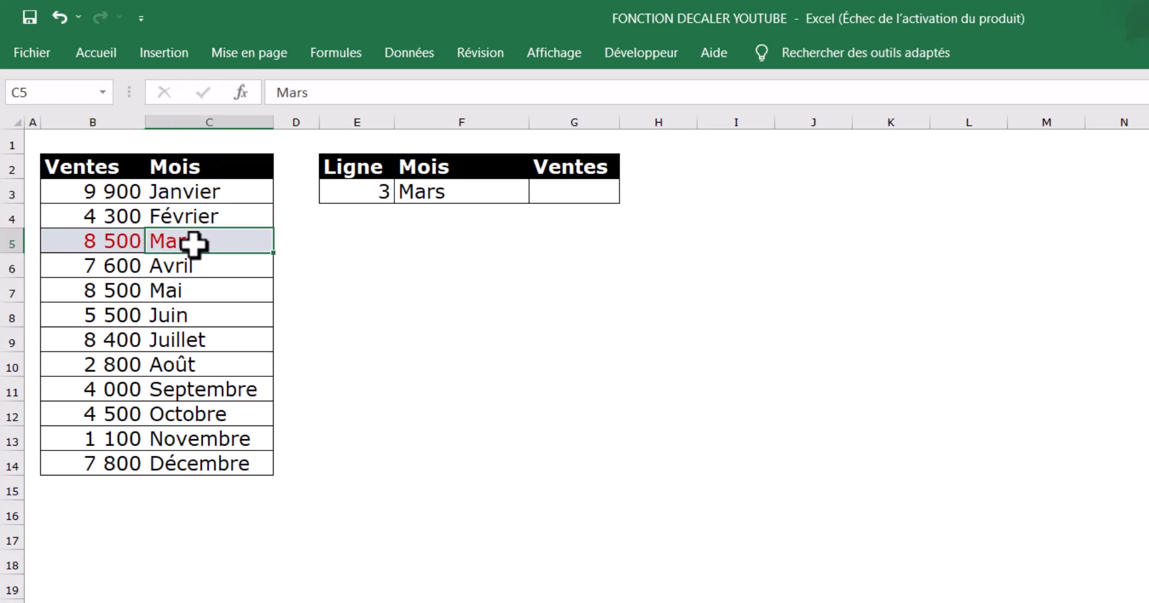
Enter =DECALER(B2;E3;0) in the Ventes cell G3 and reselect the cell to check the formula.
left_click(539, 192)
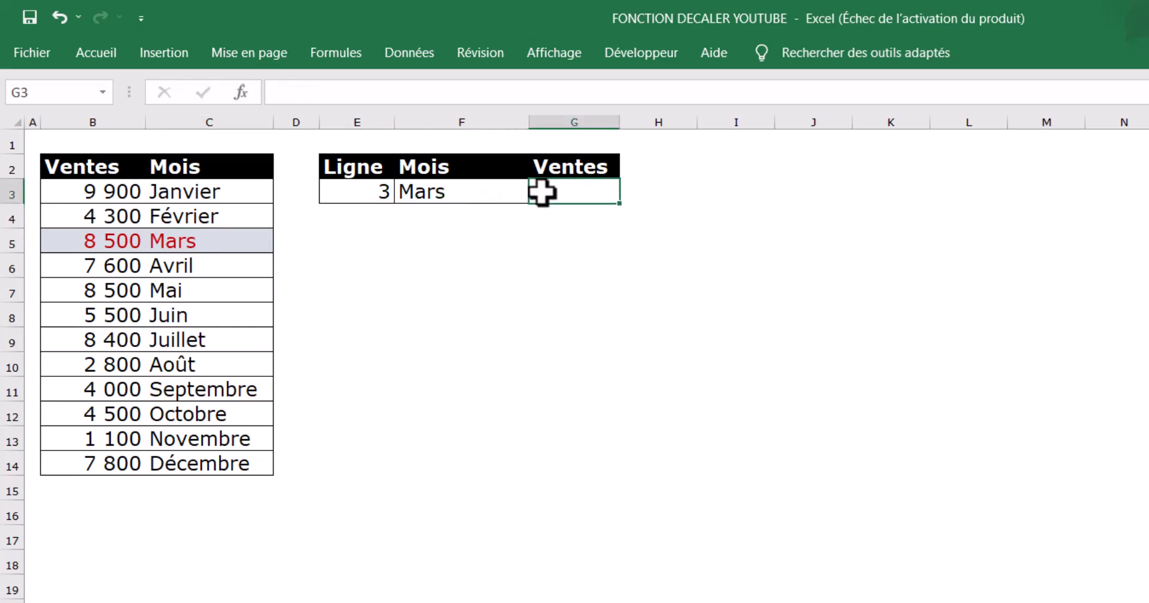
type("=")
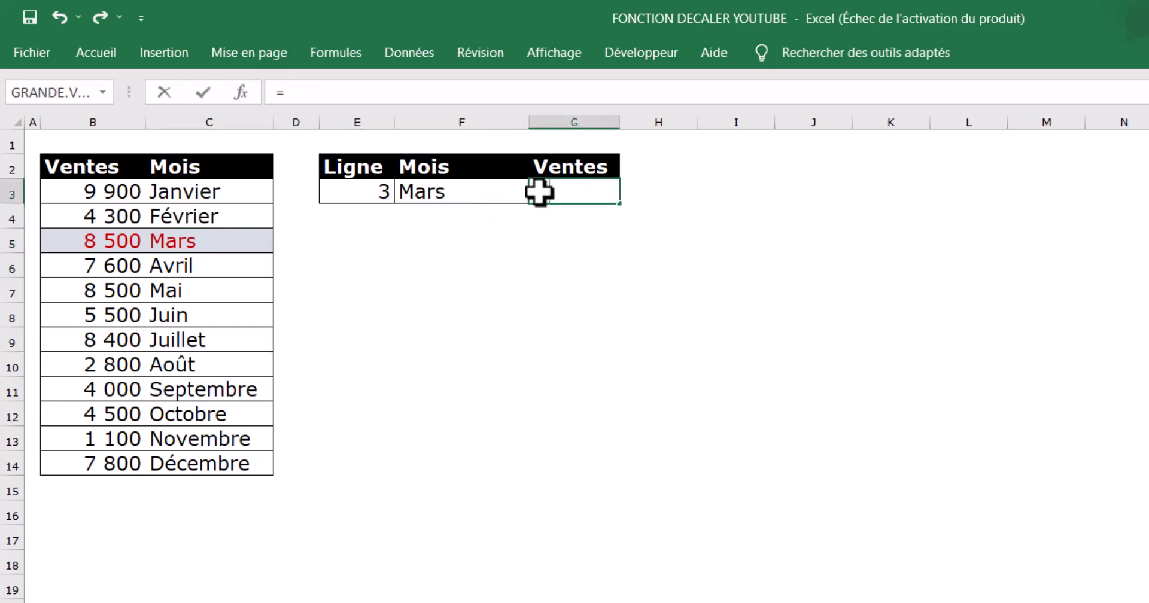
type("decale")
key("Tab")
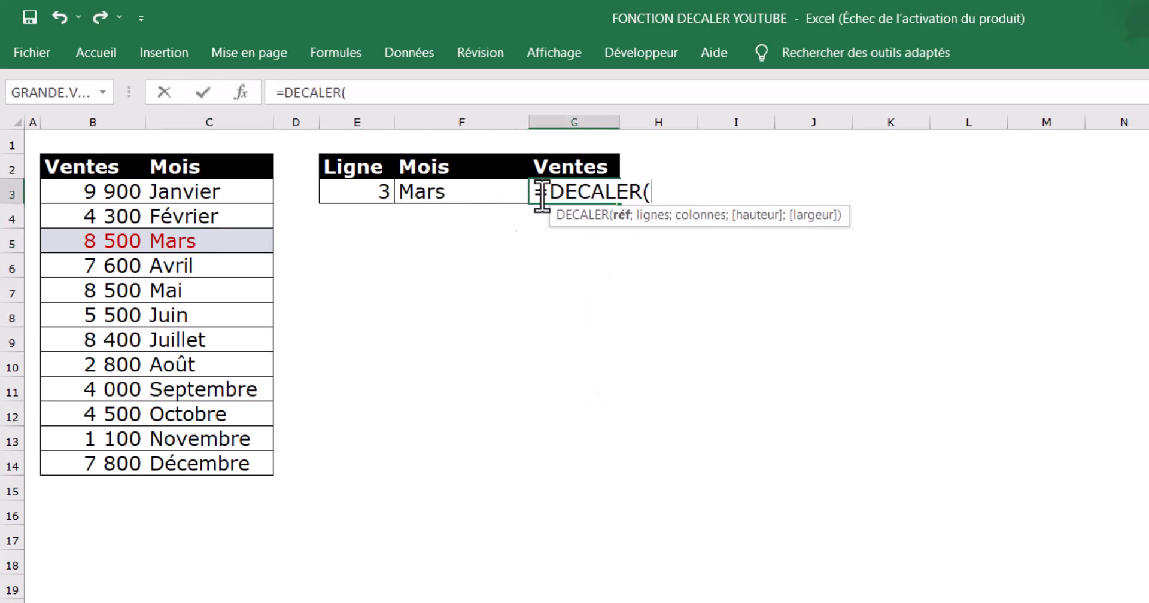
left_click(94, 168)
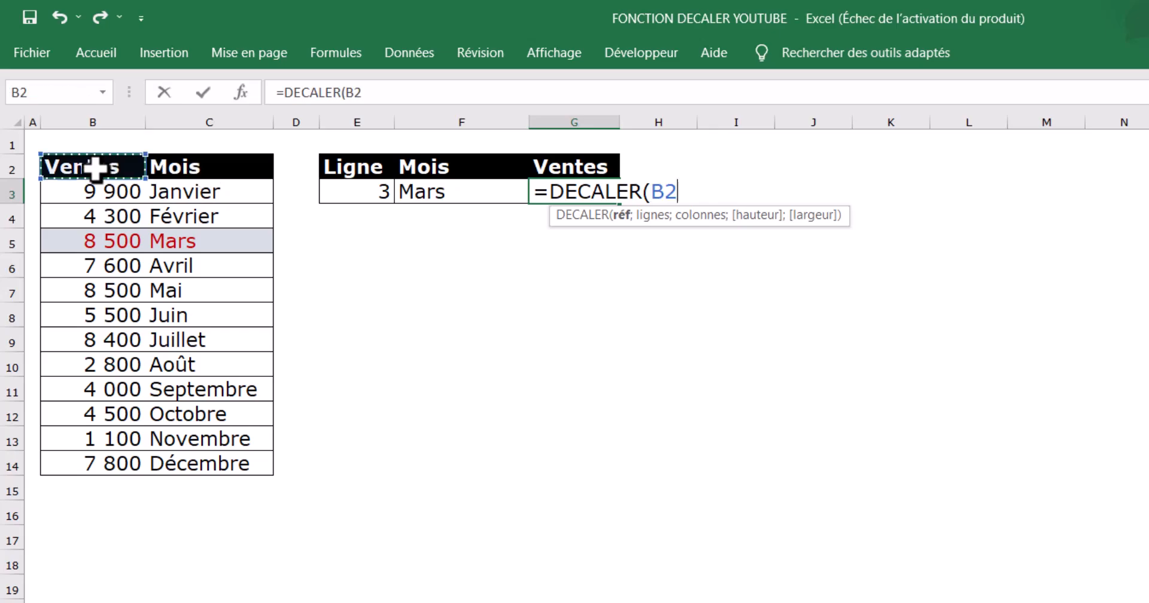
type(";")
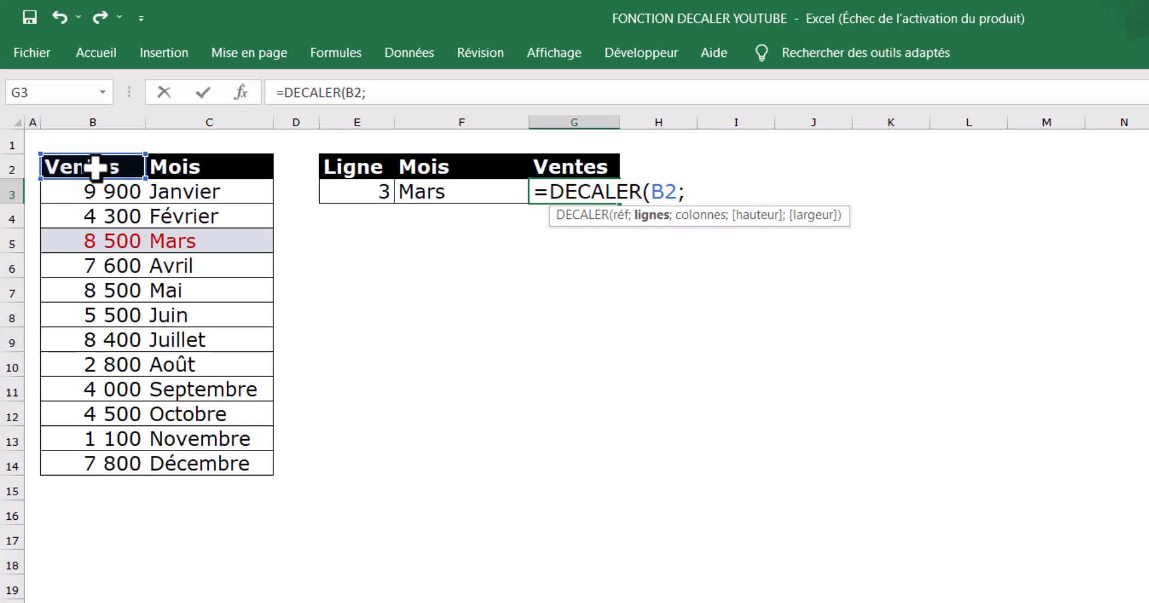
left_click(347, 192)
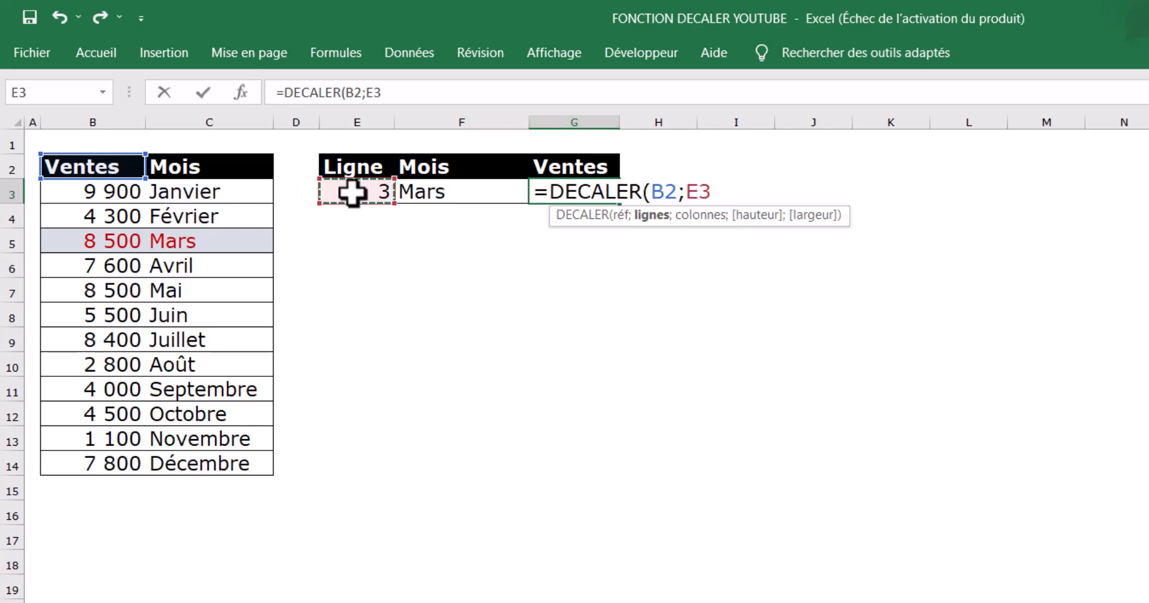
type(";")
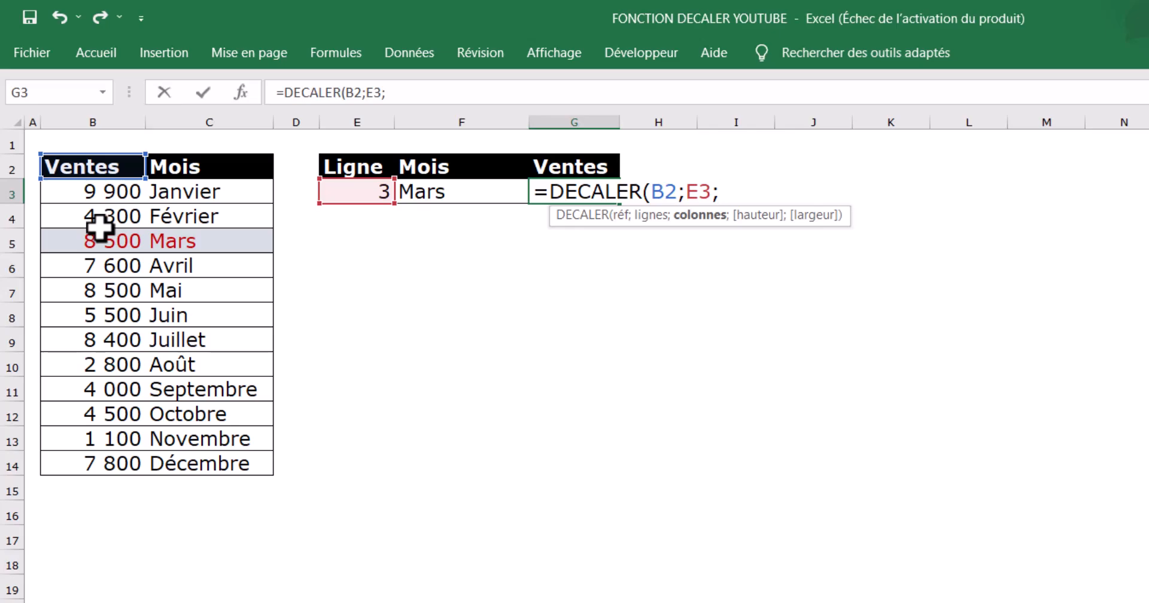
type(")")
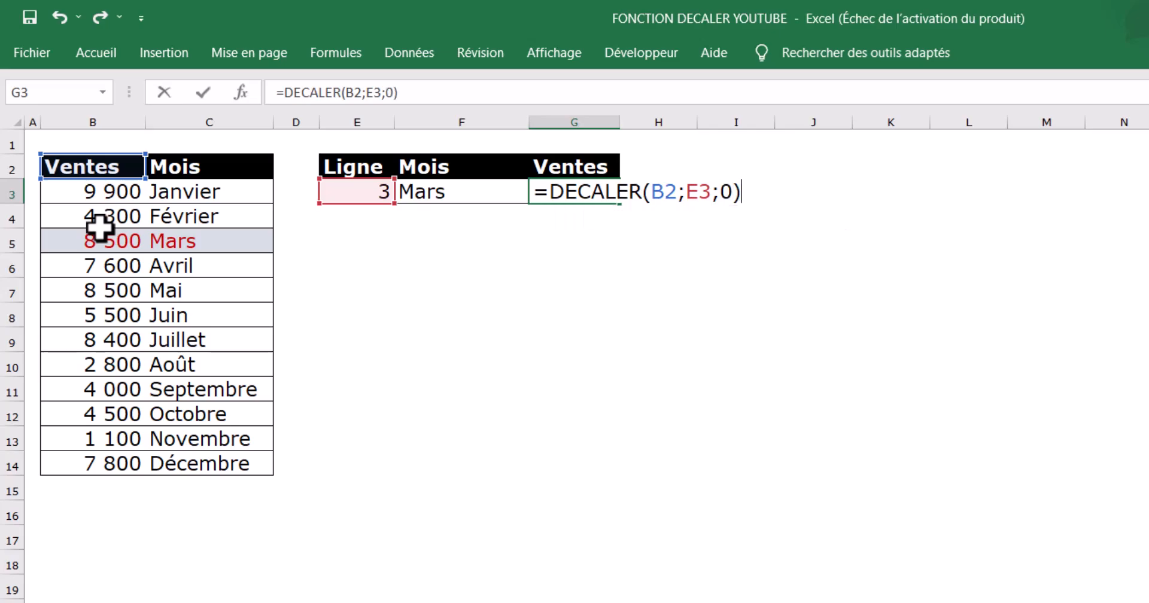
key("Return")
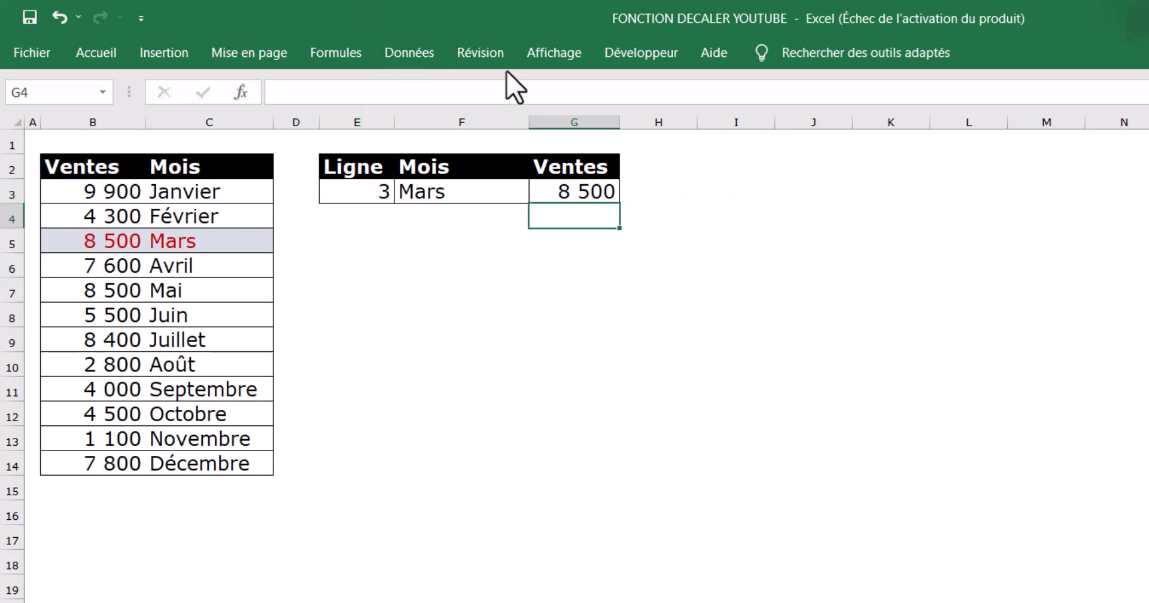
left_click(583, 191)
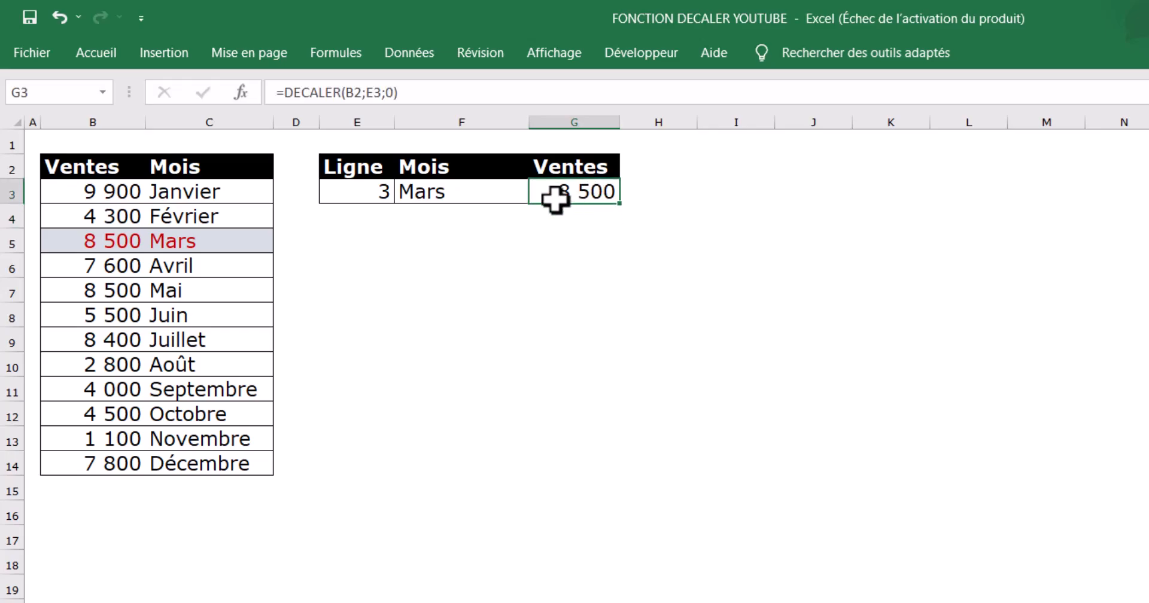
Test the DECALER formulas by setting the Ligne value in E3 to 4 and then 5, and check the Mois formula in F3.
left_click(417, 199)
left_click(353, 191)
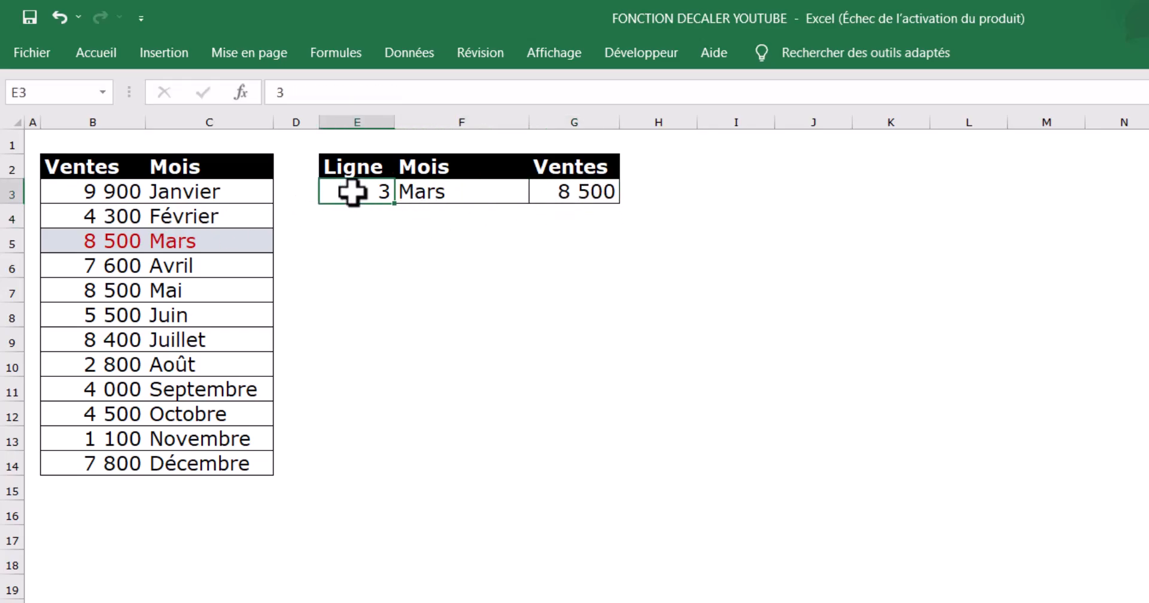
type("4")
key("Return")
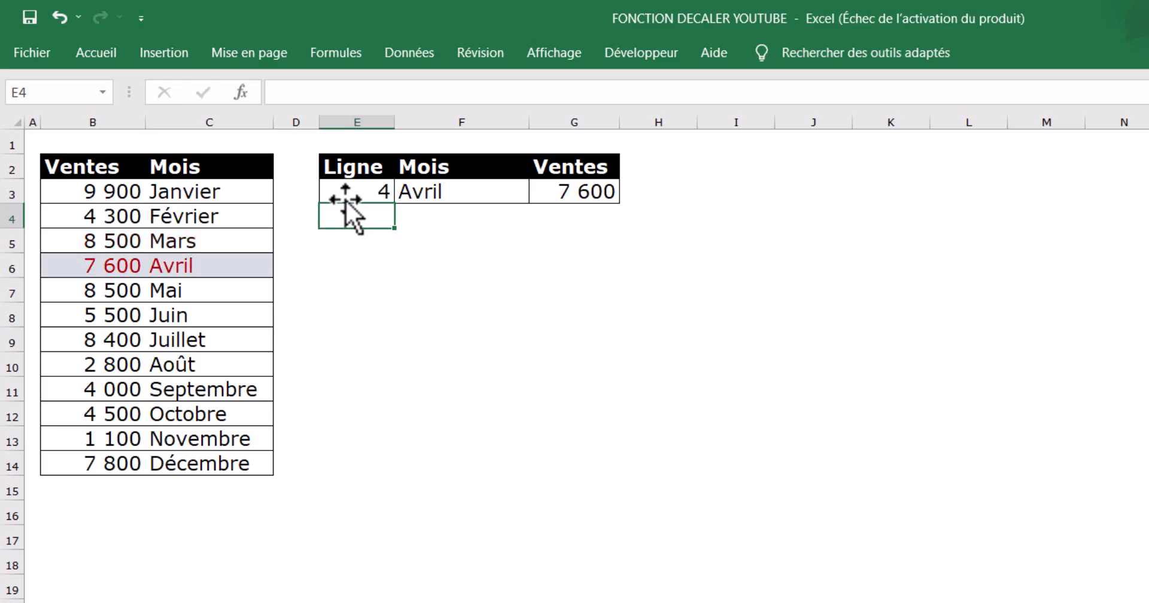
left_click(346, 200)
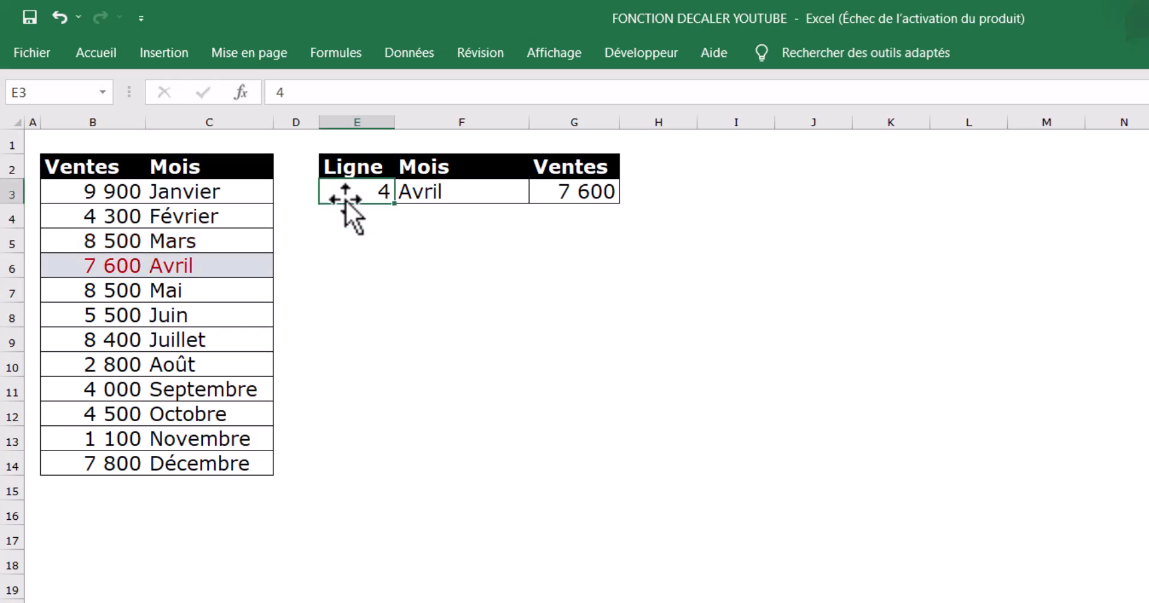
type("5")
key("Return")
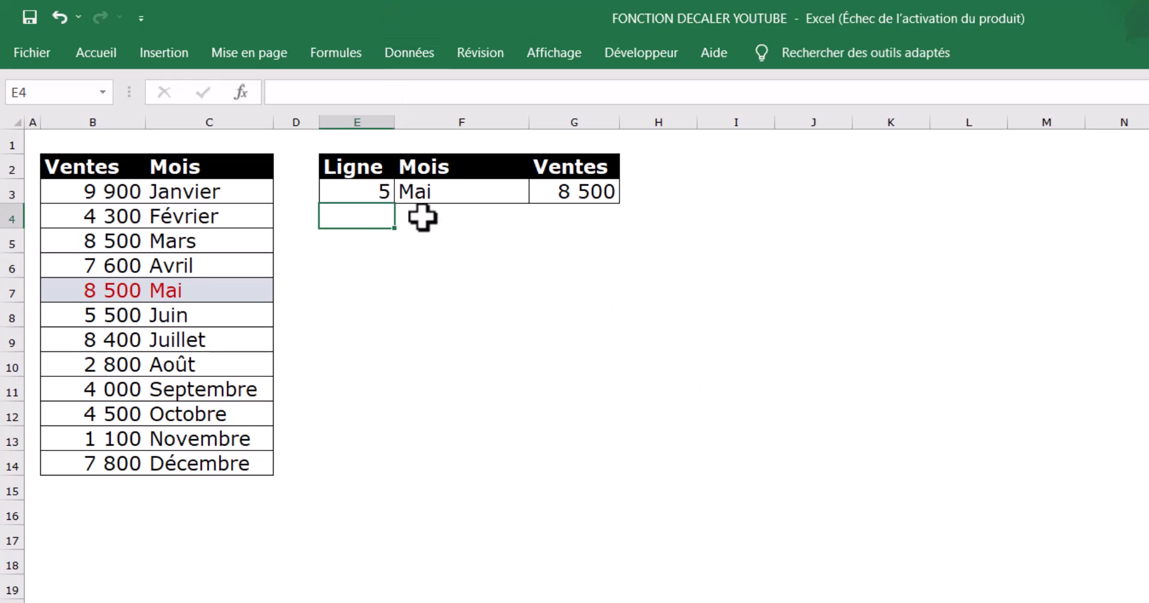
left_click(435, 189)
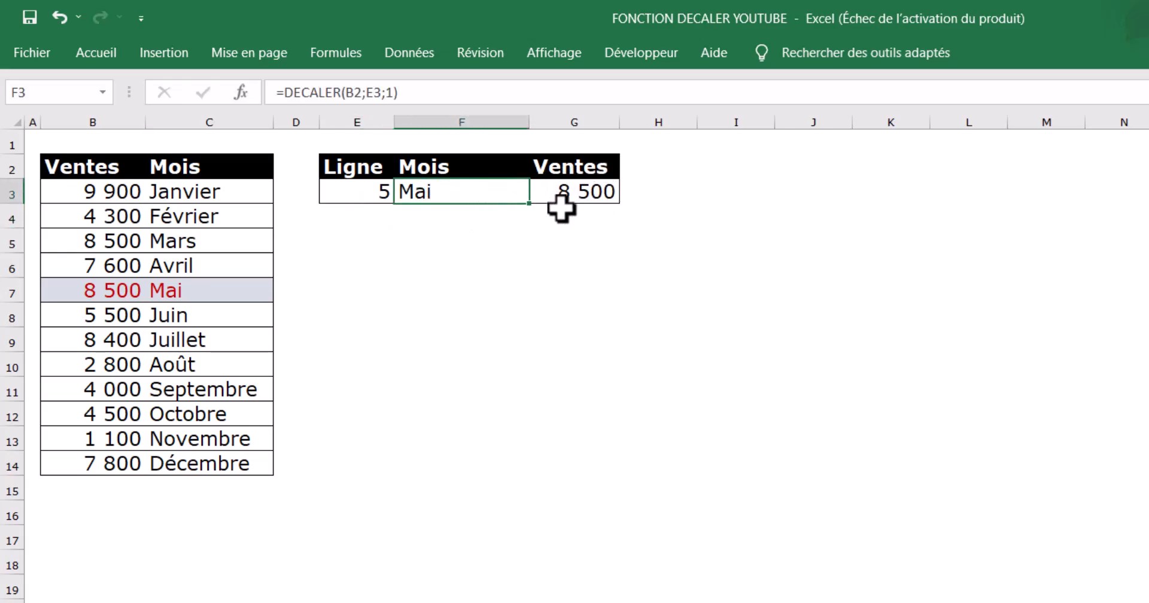
Open the Decaler 3 sheet and inspect the Total formula in C14.
left_click(149, 591)
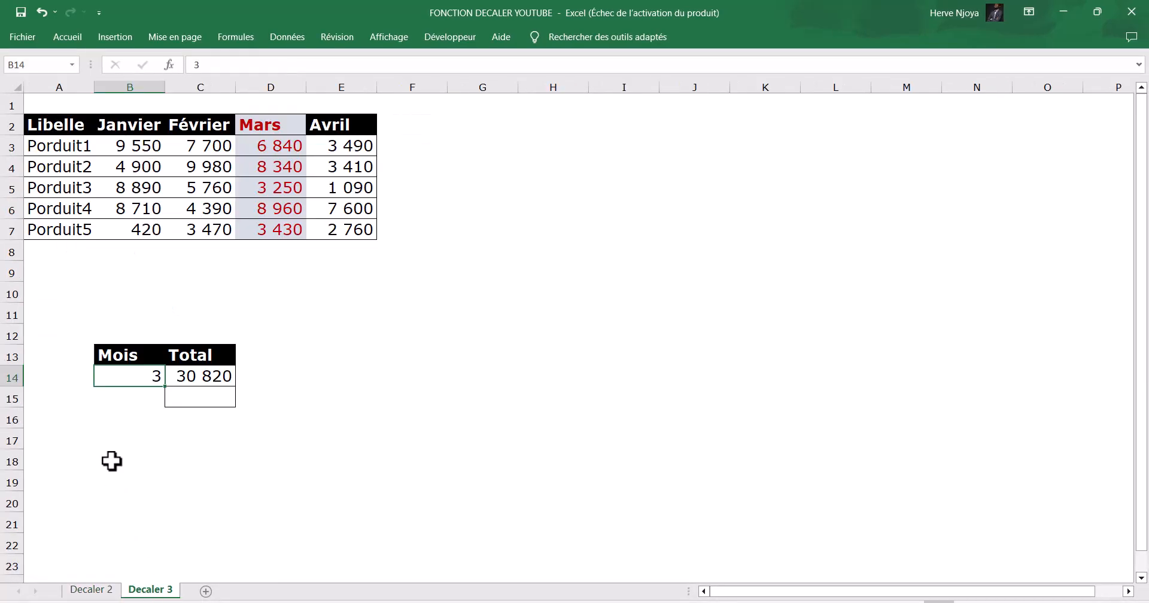
left_click(198, 378)
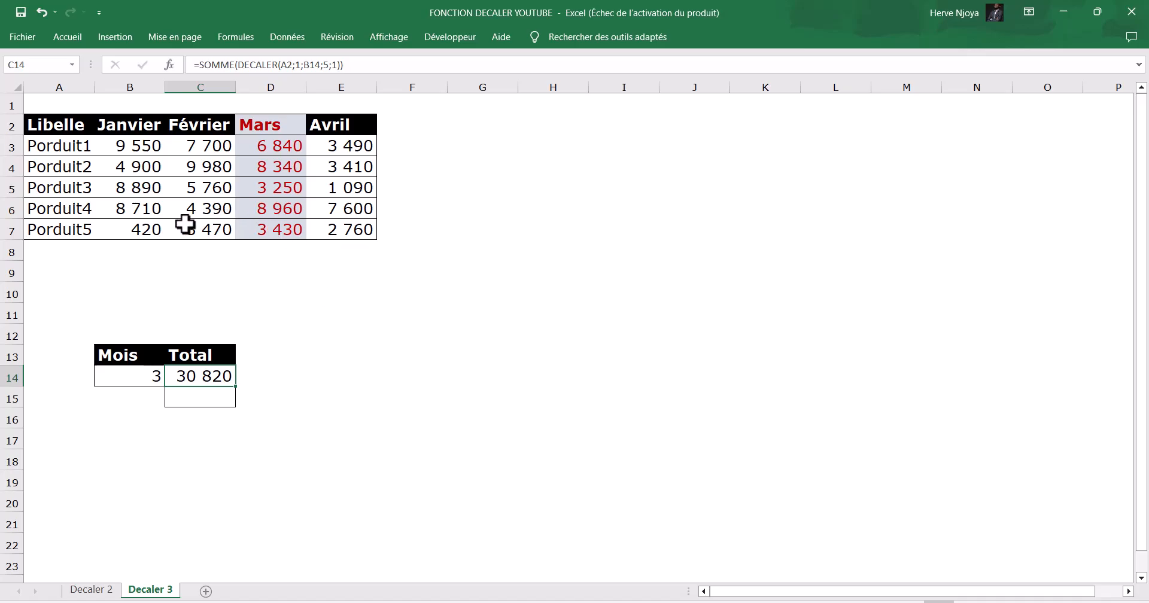
Illustrate multi-cell ranges by selecting the empty blocks F8:G14, F8:F14, H8:H12 and H8:H13.
left_click_drag(379, 259, 518, 377)
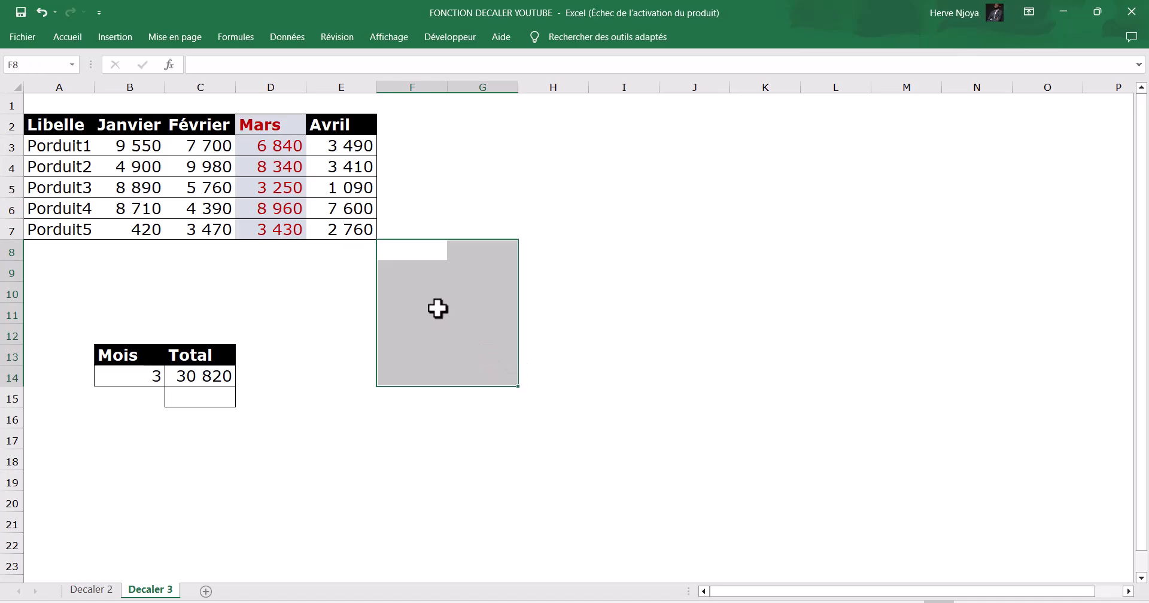
left_click(402, 247)
left_click_drag(402, 247, 437, 377)
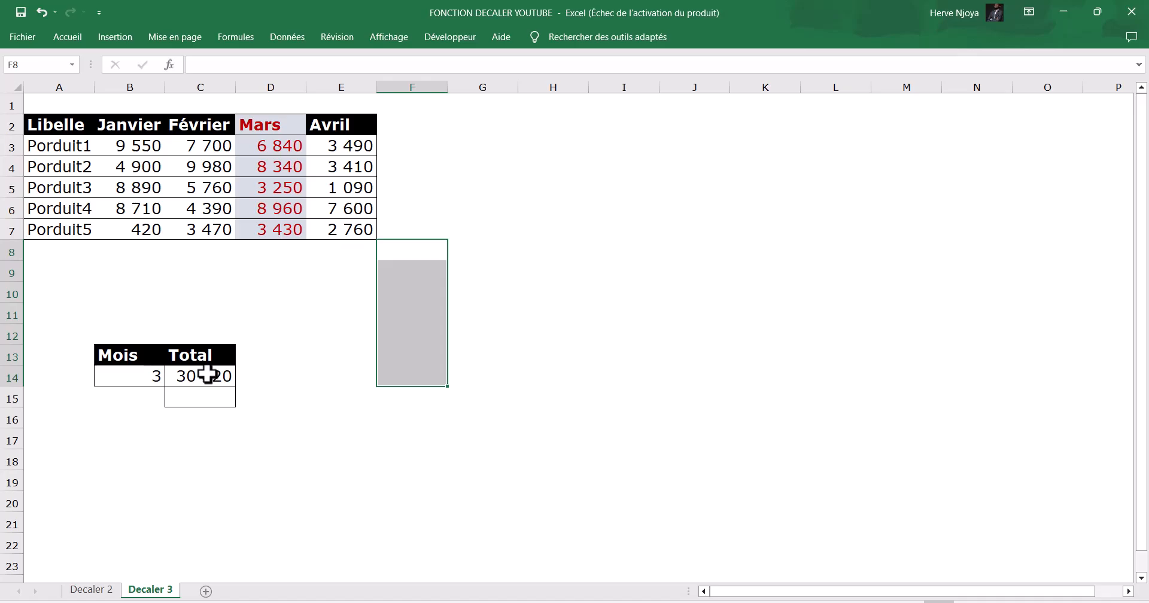
left_click(538, 244)
left_click_drag(538, 243, 572, 329)
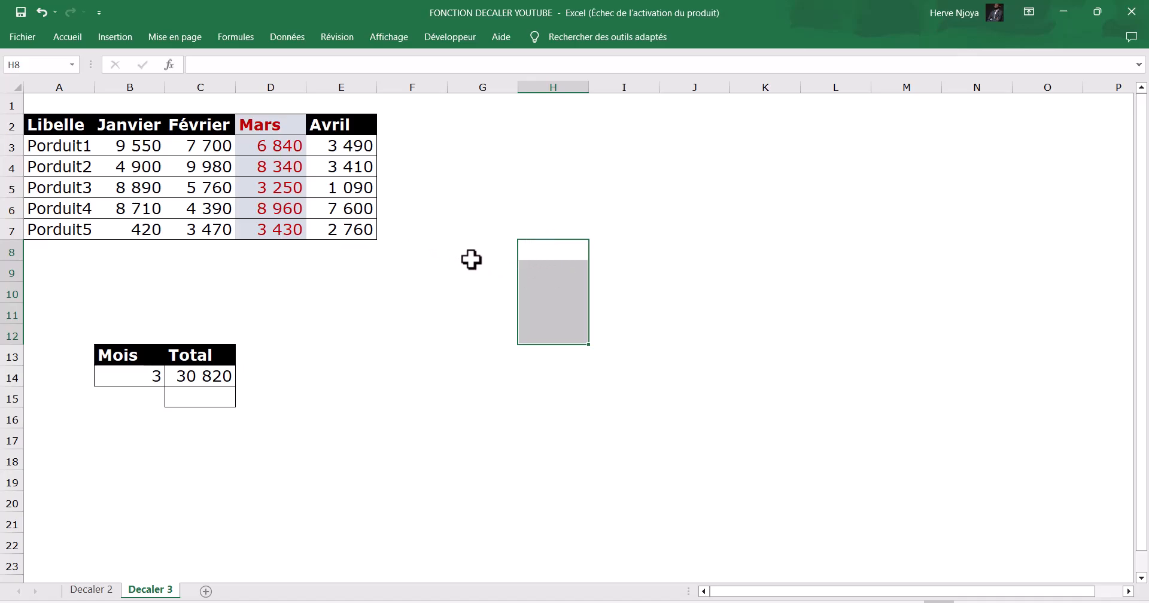
left_click(567, 258)
left_click_drag(569, 260, 574, 359)
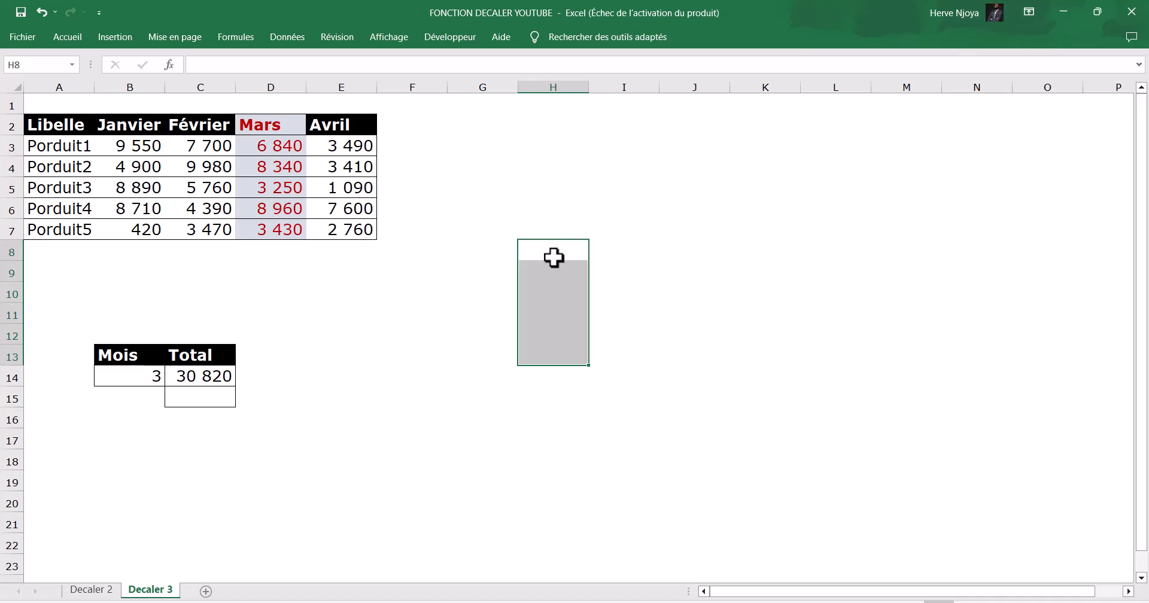
left_click(535, 211)
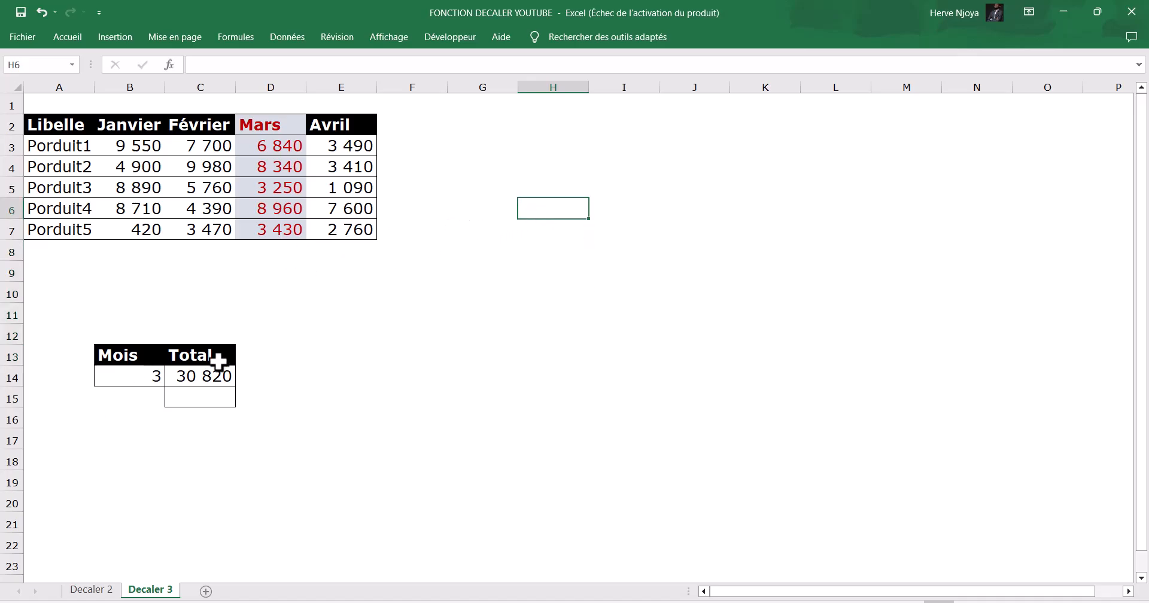
Examine the Total formula in C14 together with the Mars values, product names, month headers and data block B3:E7.
left_click(191, 377)
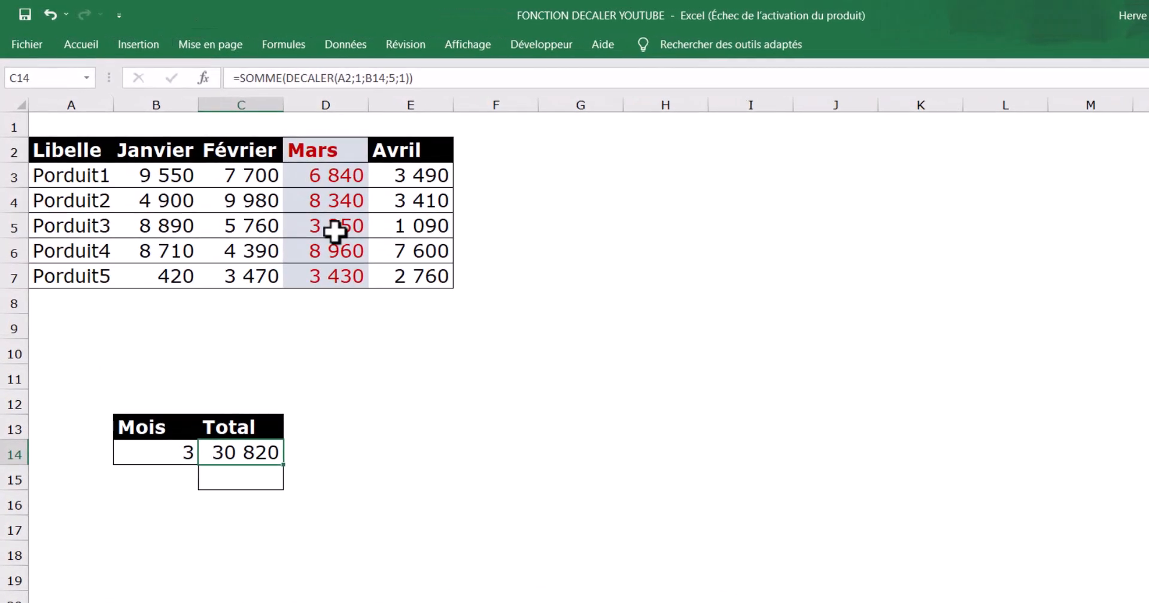
left_click_drag(310, 177, 364, 284)
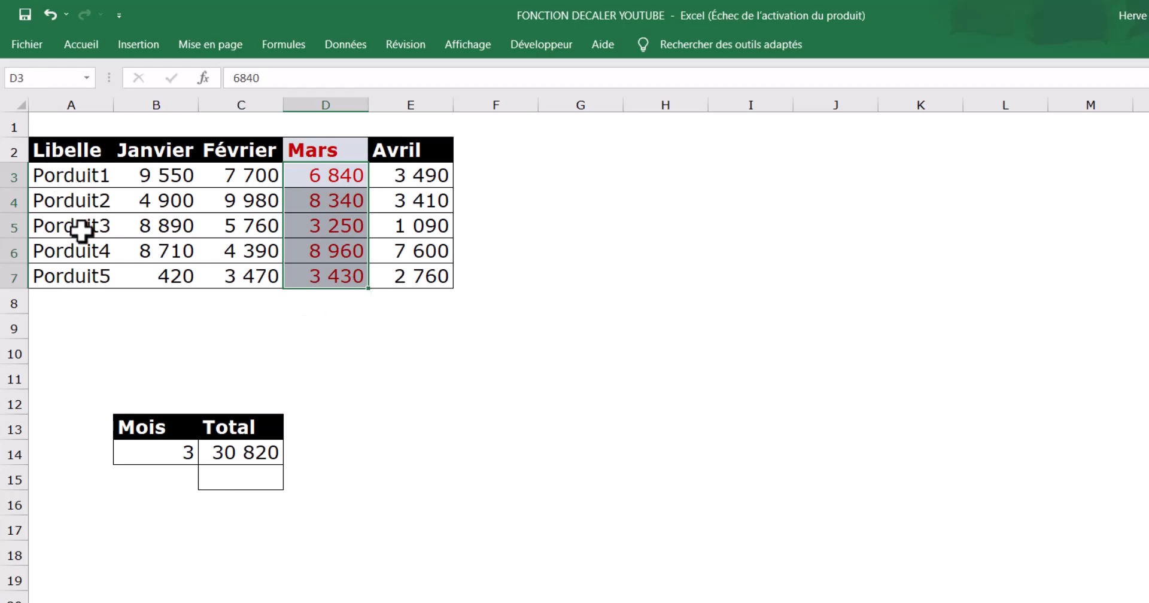
left_click_drag(62, 174, 85, 271)
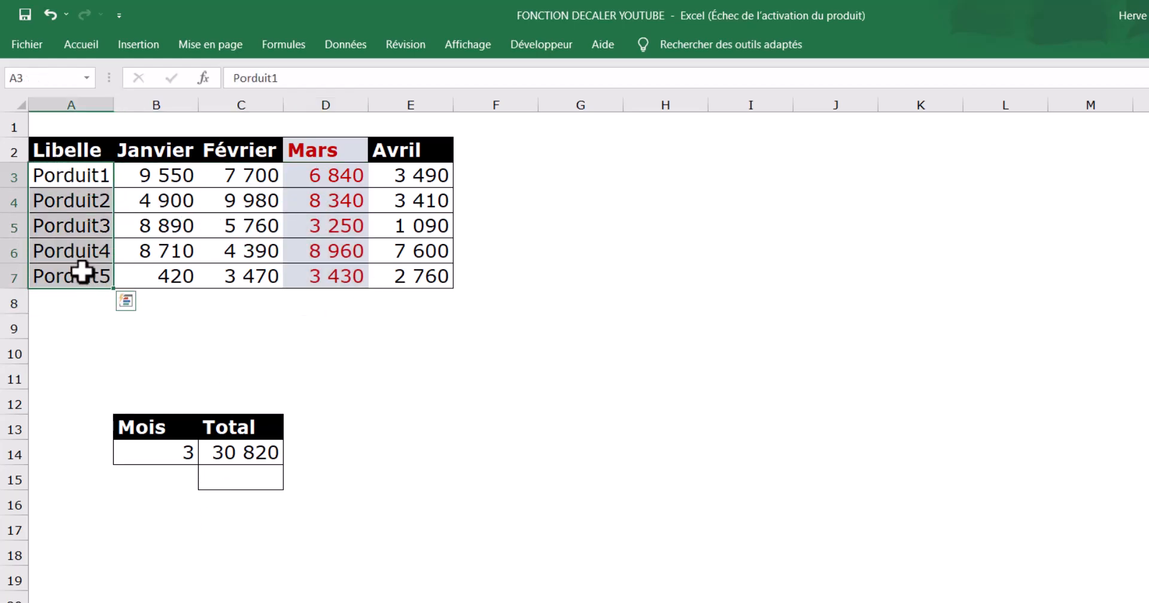
left_click_drag(157, 150, 393, 159)
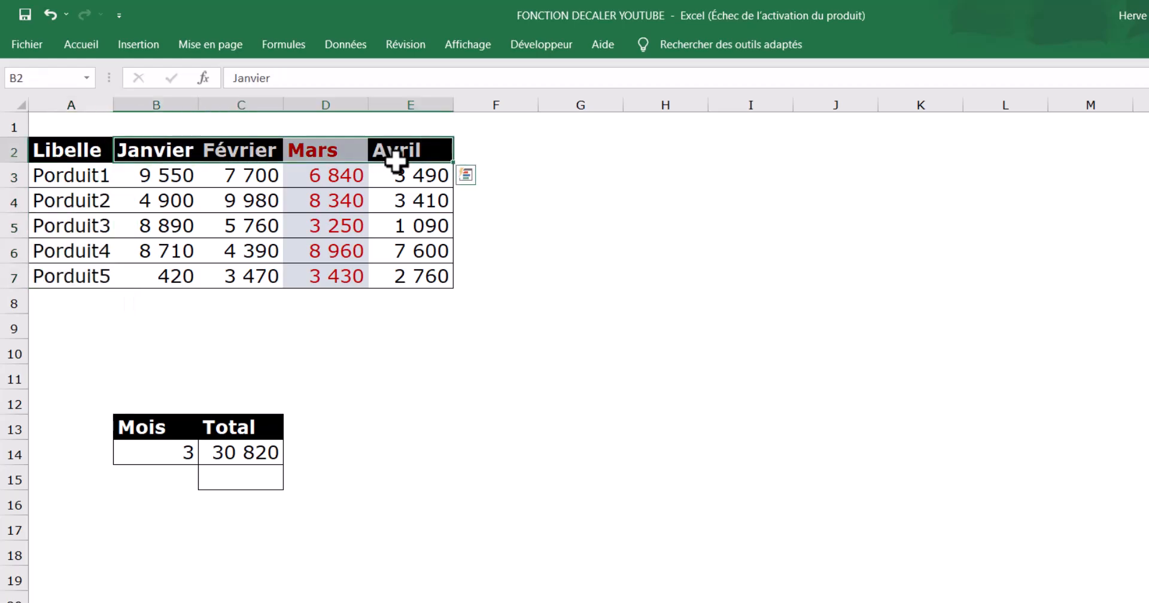
left_click_drag(160, 174, 428, 278)
left_click(238, 460)
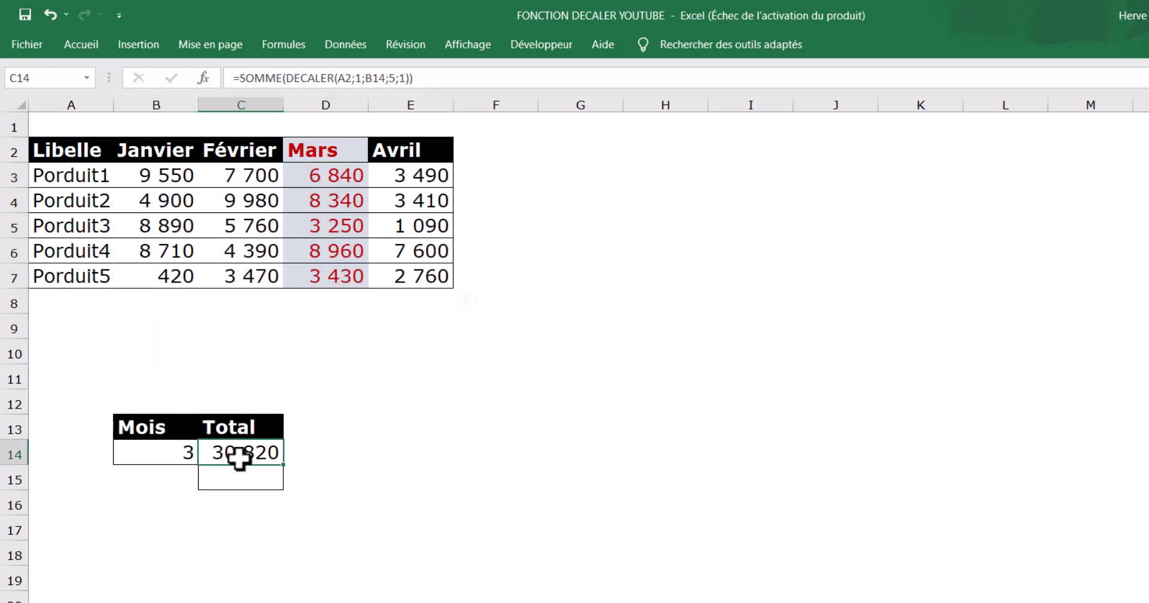
Set the Mois value in B14 to 1 and highlight the Janvier values B3:B7 that the total covers.
left_click(176, 453)
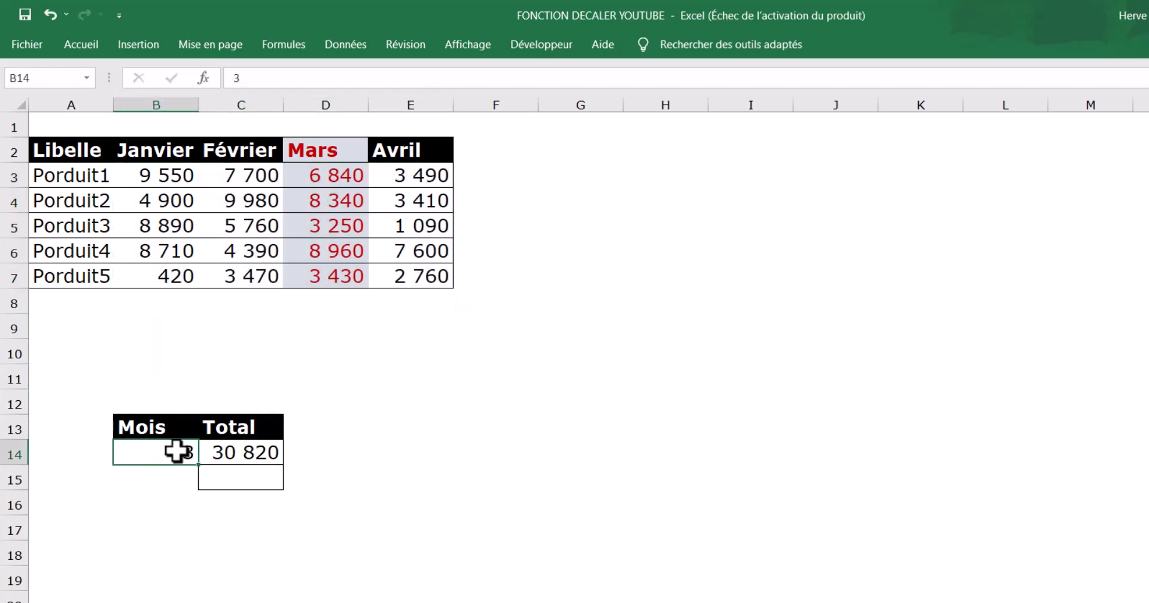
type("1")
key("Return")
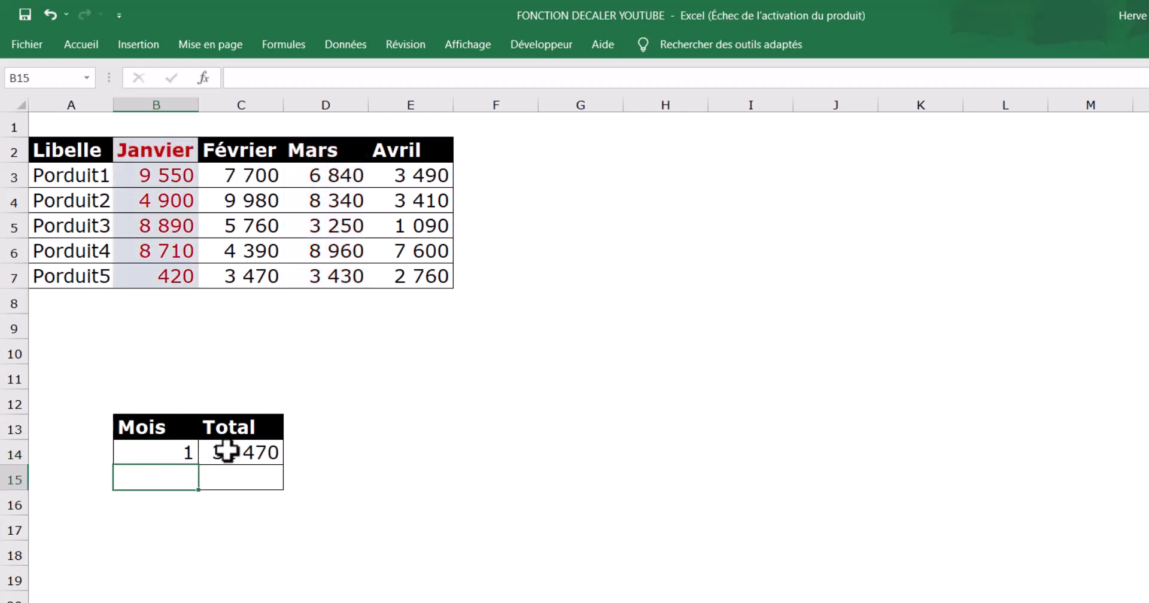
left_click_drag(153, 174, 164, 272)
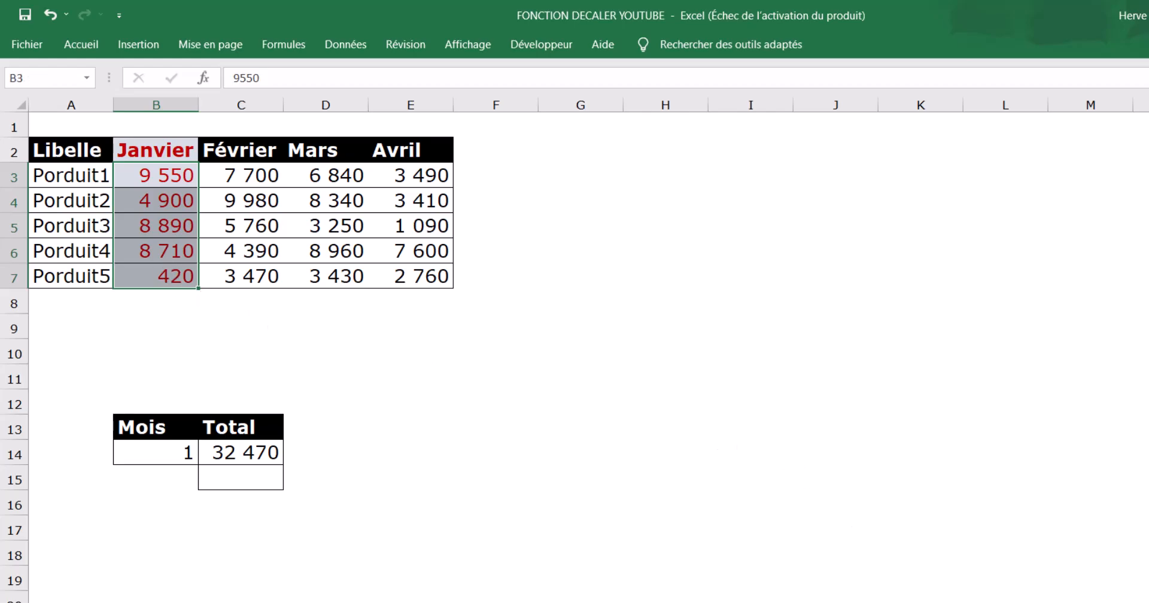
Restart the Total formula in C14 with DECALER nested inside SOMME and the Libelle header A2 as its reference.
left_click(240, 443)
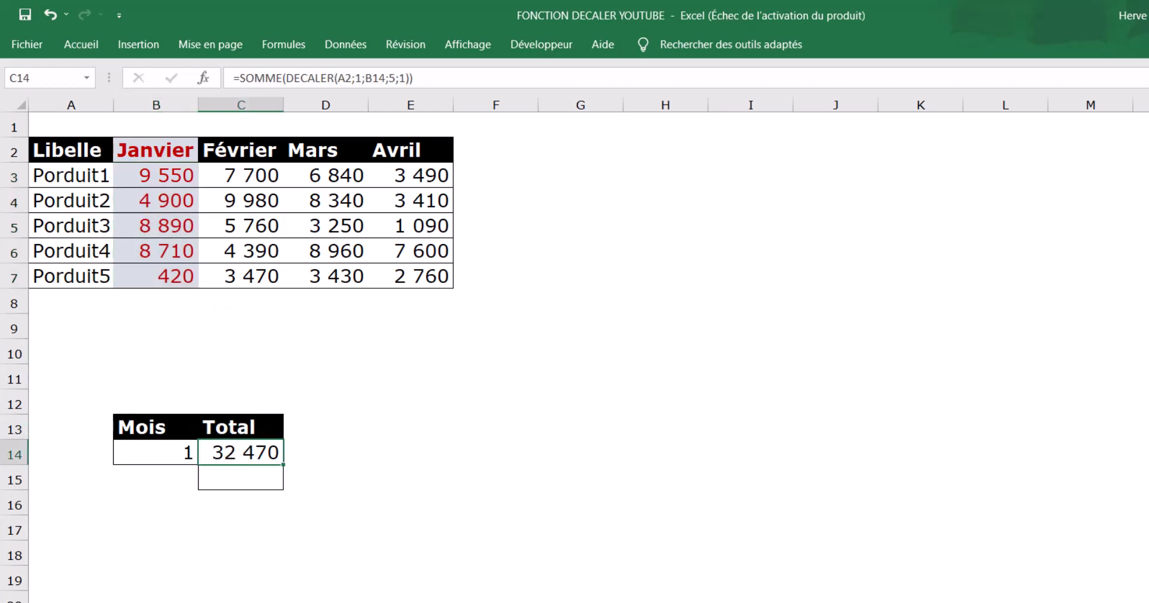
type("=")
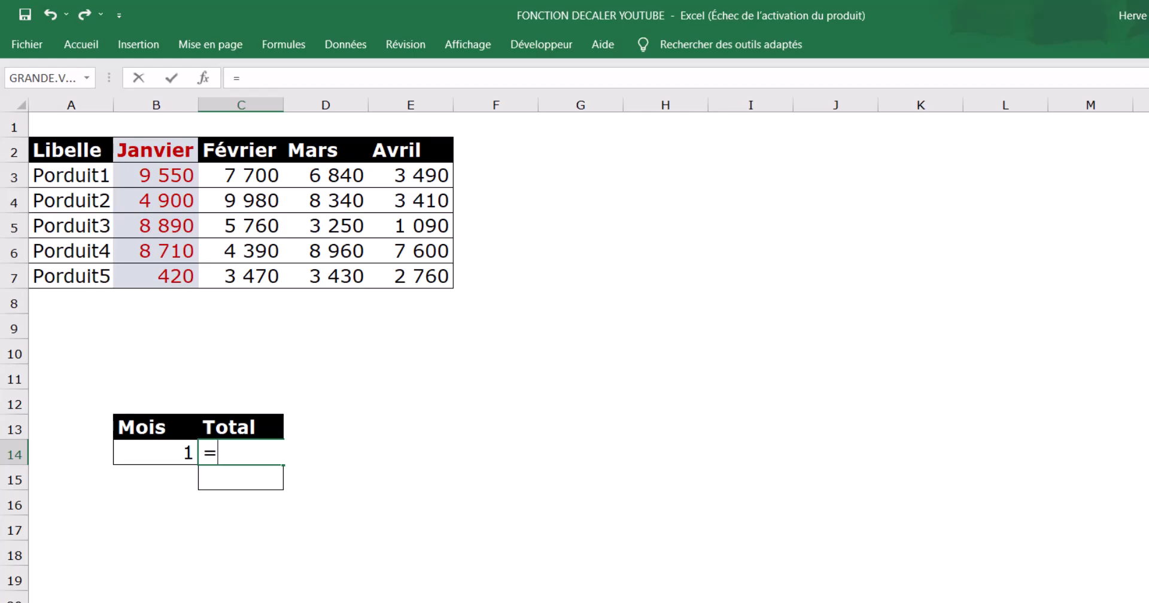
type("somm")
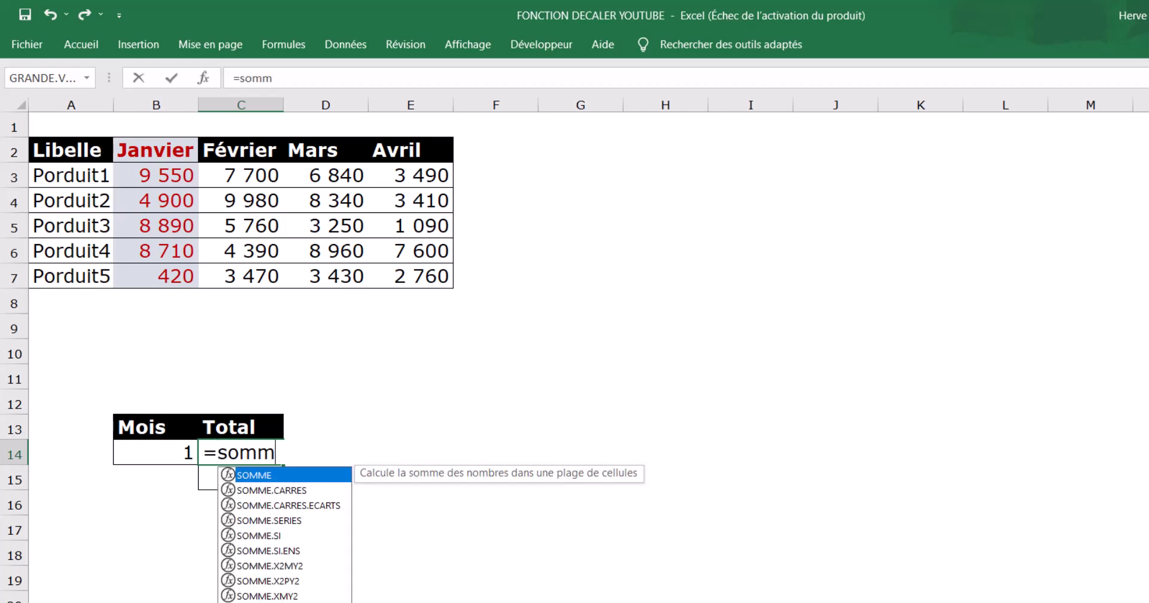
key("Tab")
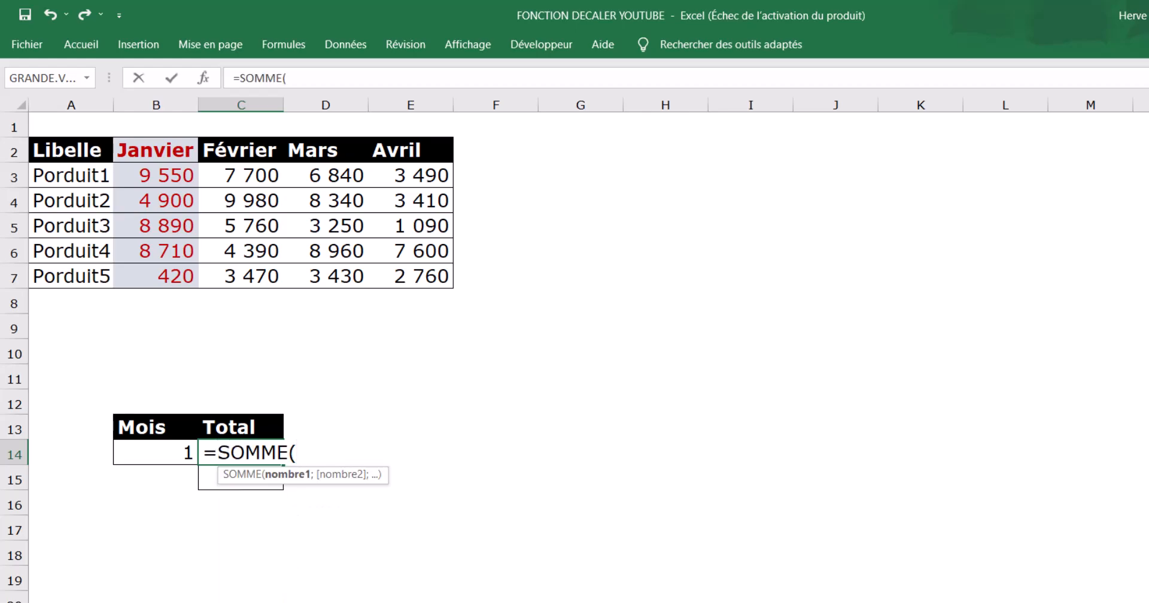
type("deca")
key("Tab")
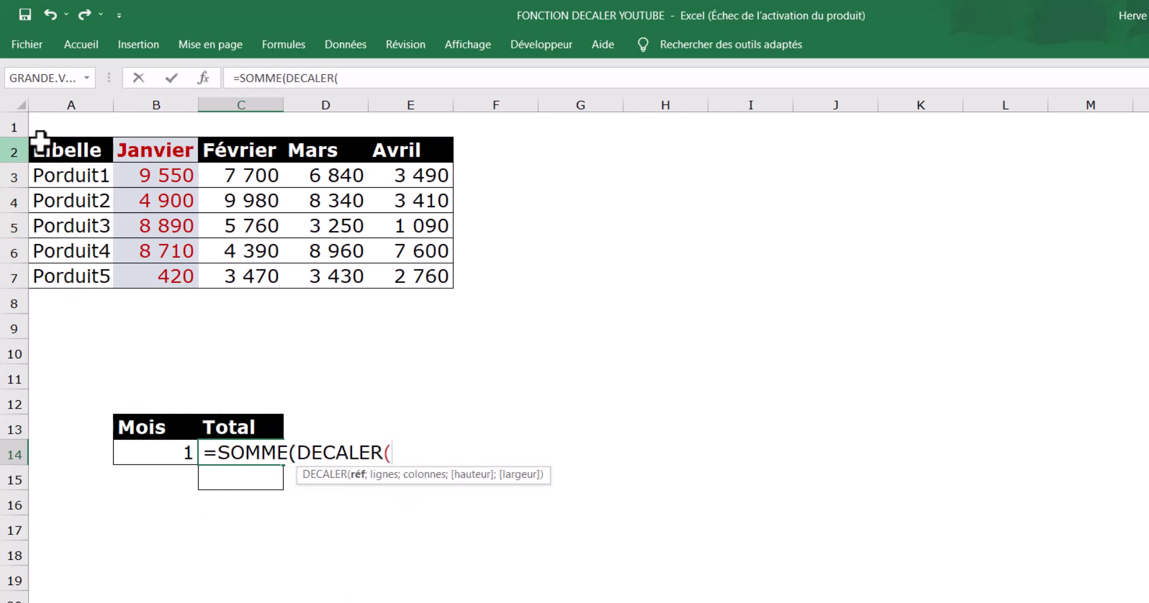
left_click(76, 149)
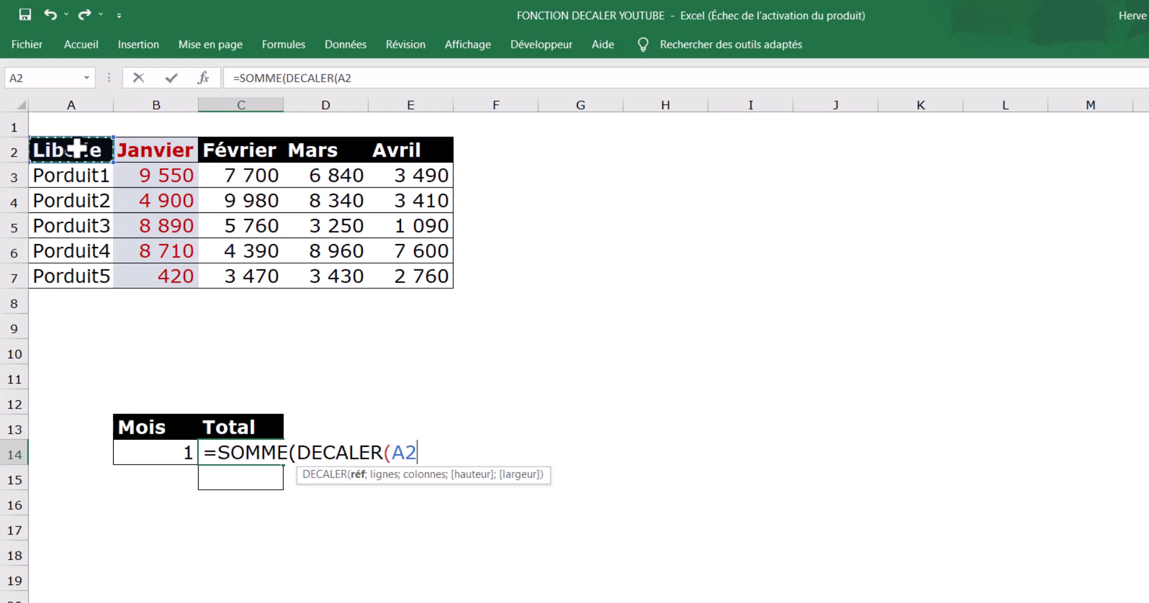
Give DECALER a row offset of 1 and the Mois cell B14 as its column offset.
type(";")
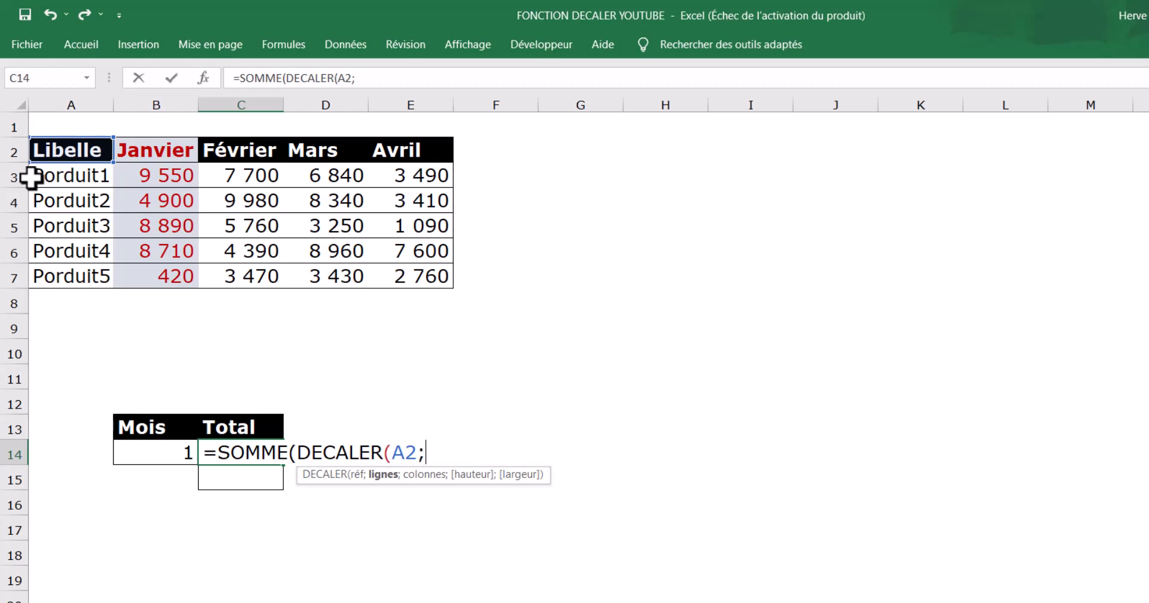
type("1;")
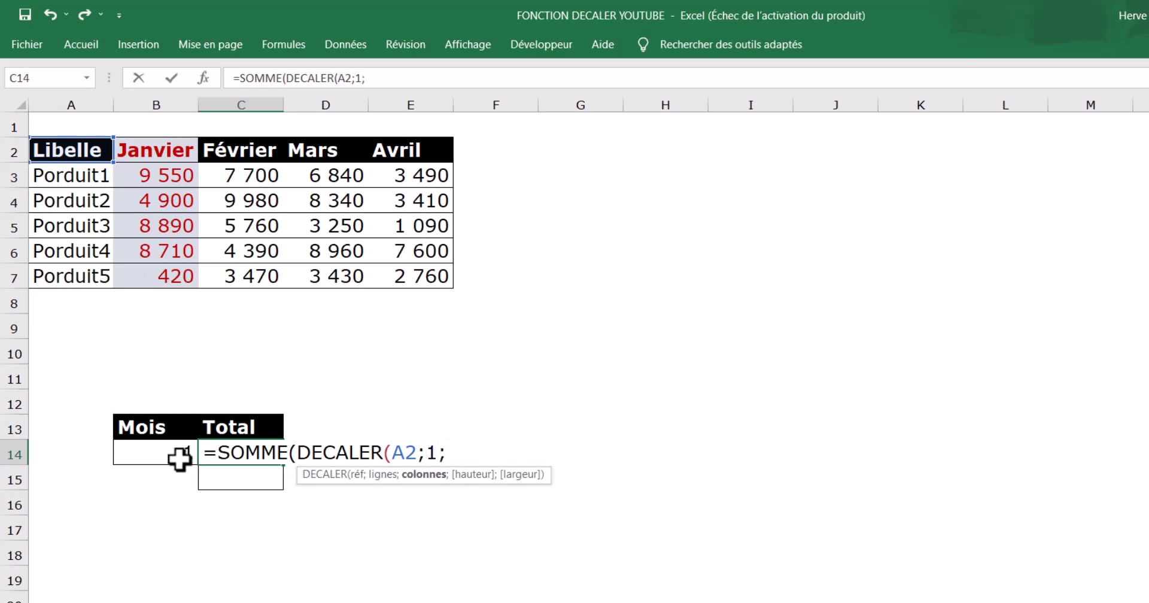
left_click(179, 456)
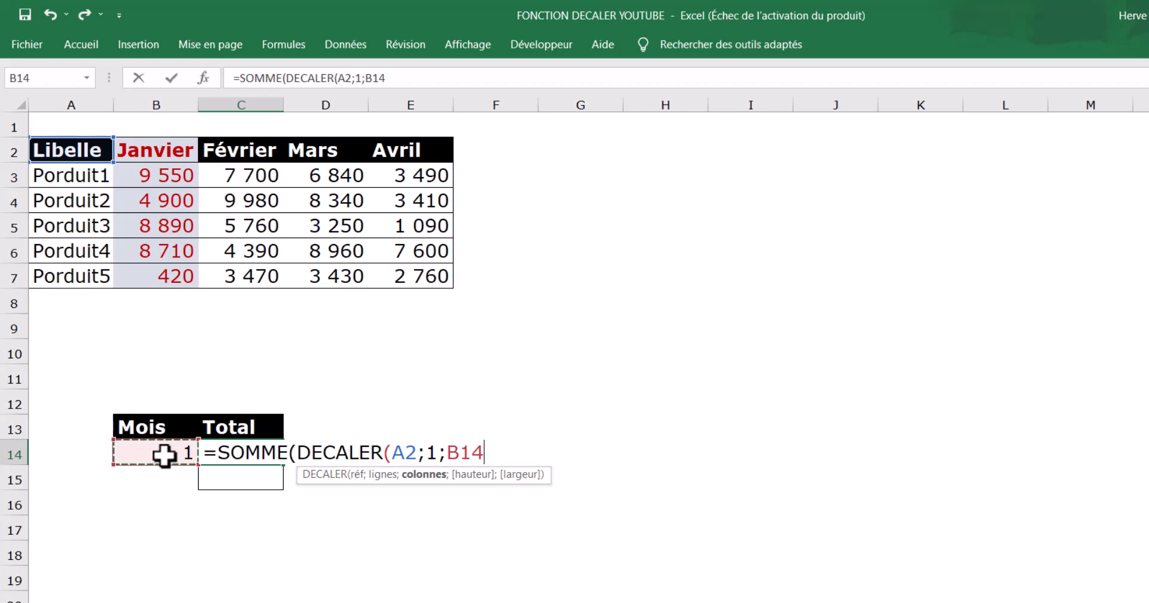
type(";")
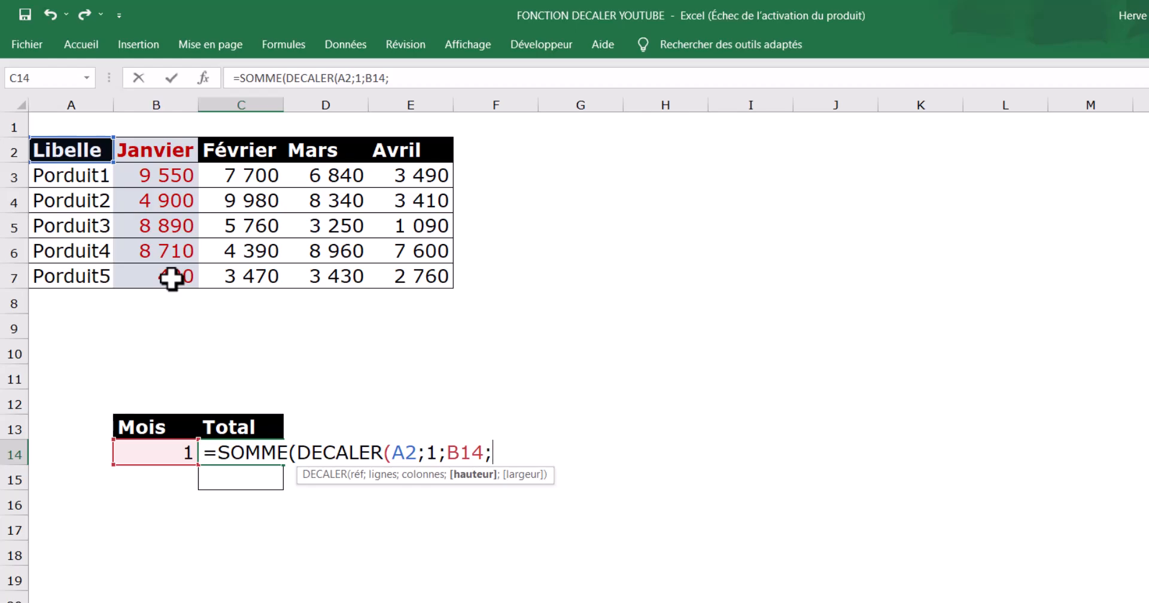
Add height 5 and width 1 to complete C14 as =SOMME(DECALER(A2;1;B14;5;1)), then reselect the cell to check the formula.
type("5:")
key("BackSpace")
type(";")
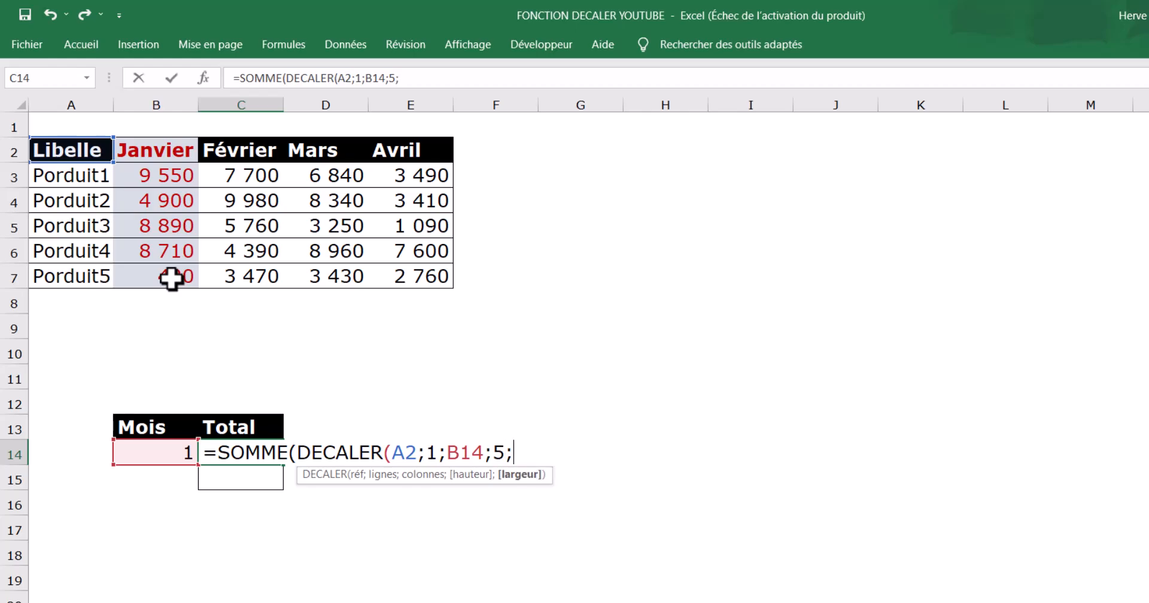
type("1")
type(")")
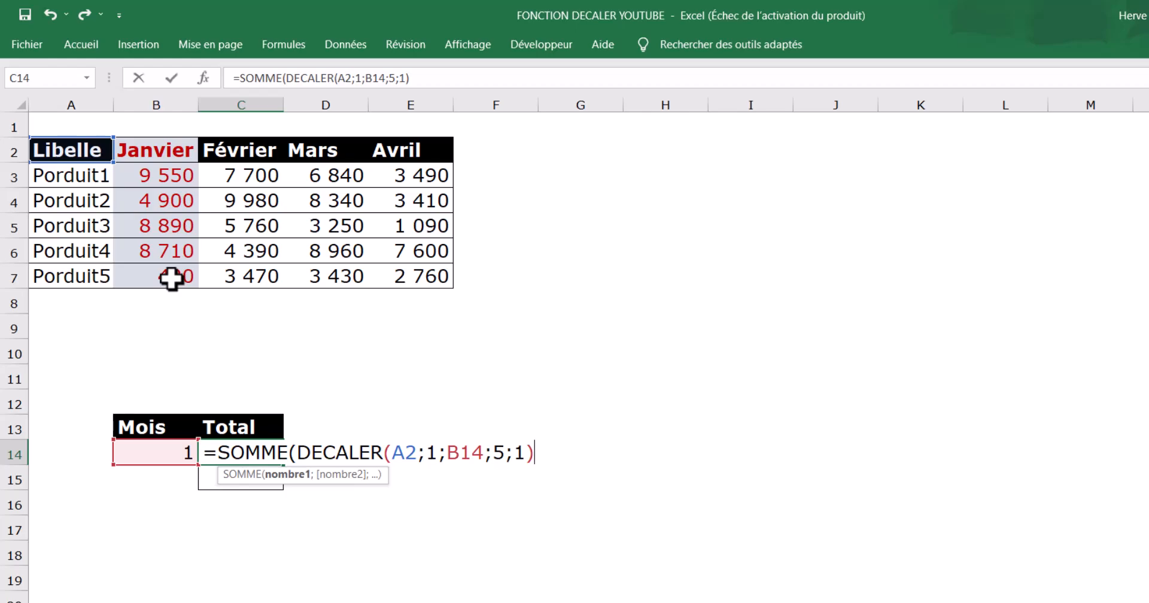
type(")")
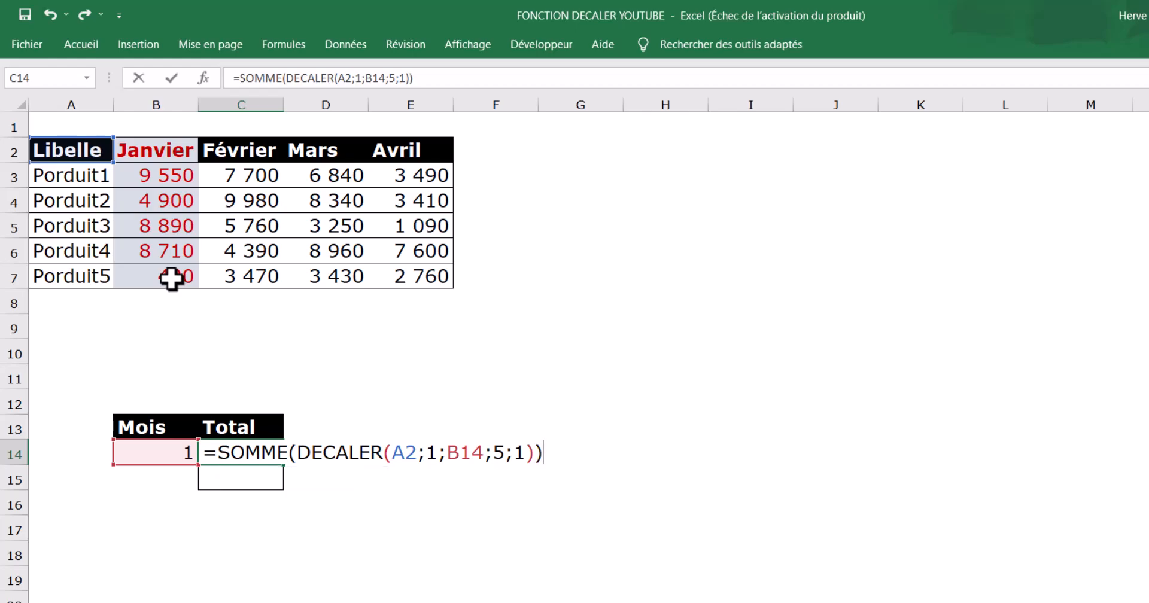
key("Return")
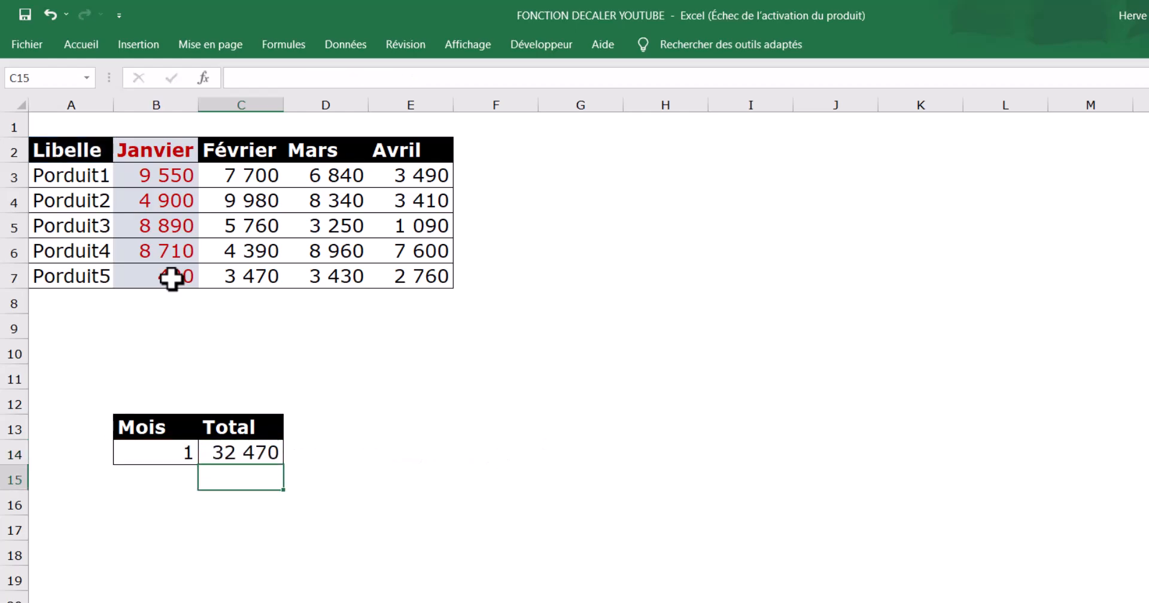
left_click(262, 452)
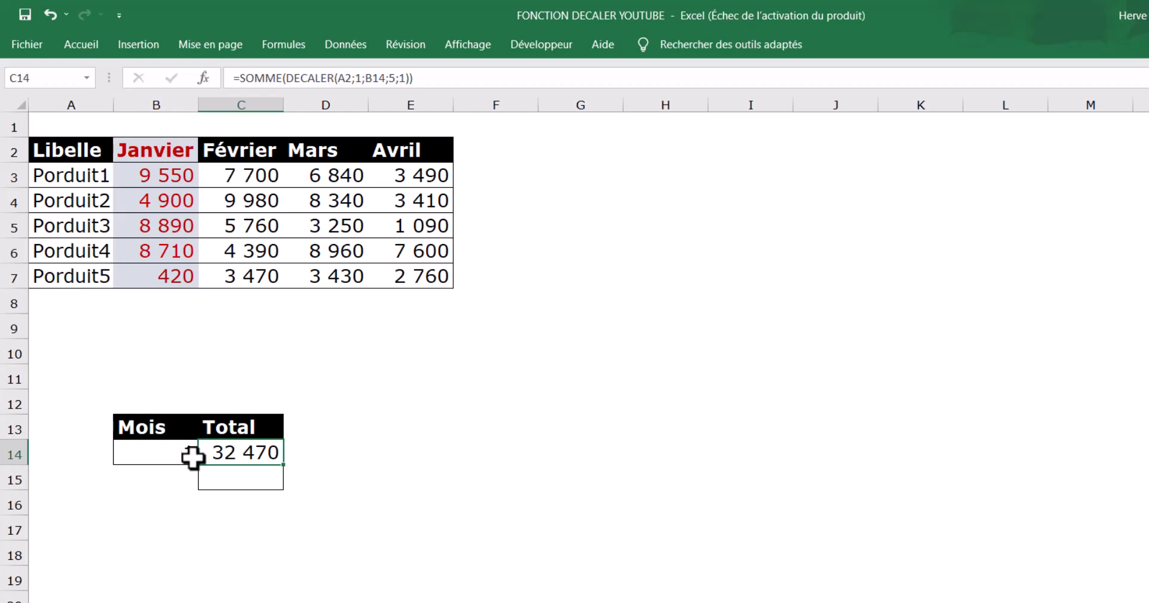
Test the Total formula by setting the Mois value in B14 to 2, 3 and finally 4, then reselect C14 to check its formula.
left_click(176, 449)
type("2")
key("Return")
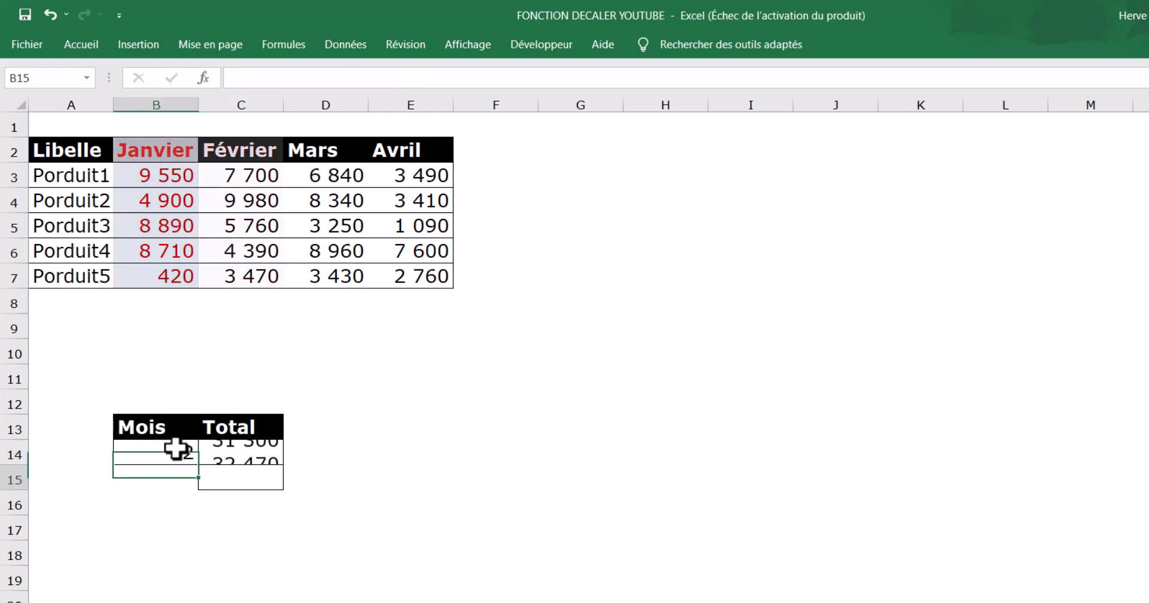
left_click(176, 449)
type("3")
key("Return")
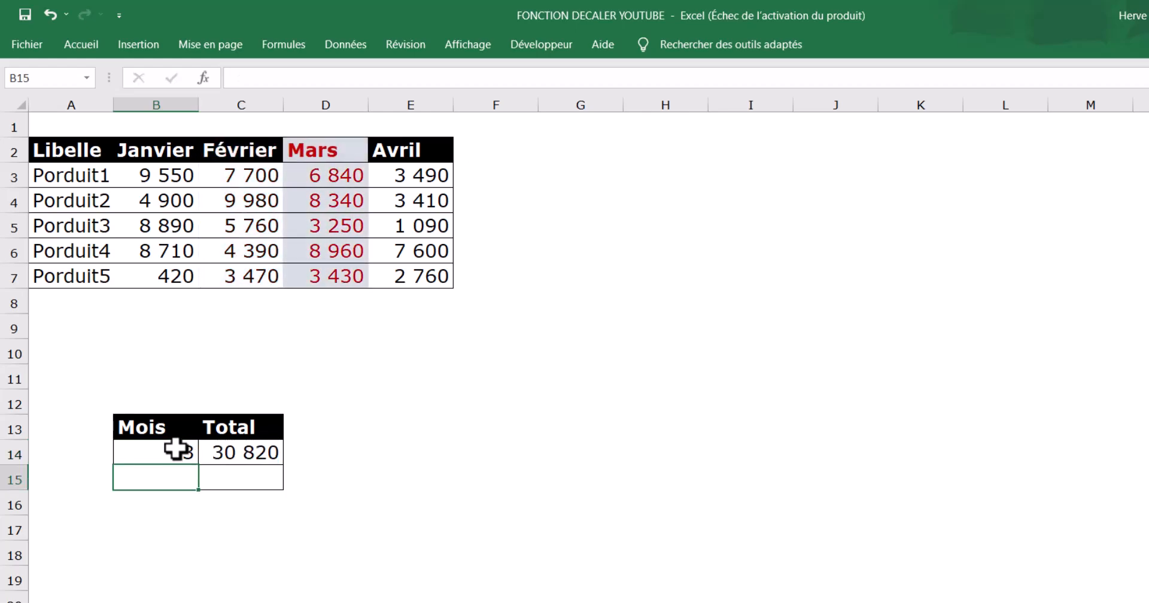
left_click(176, 449)
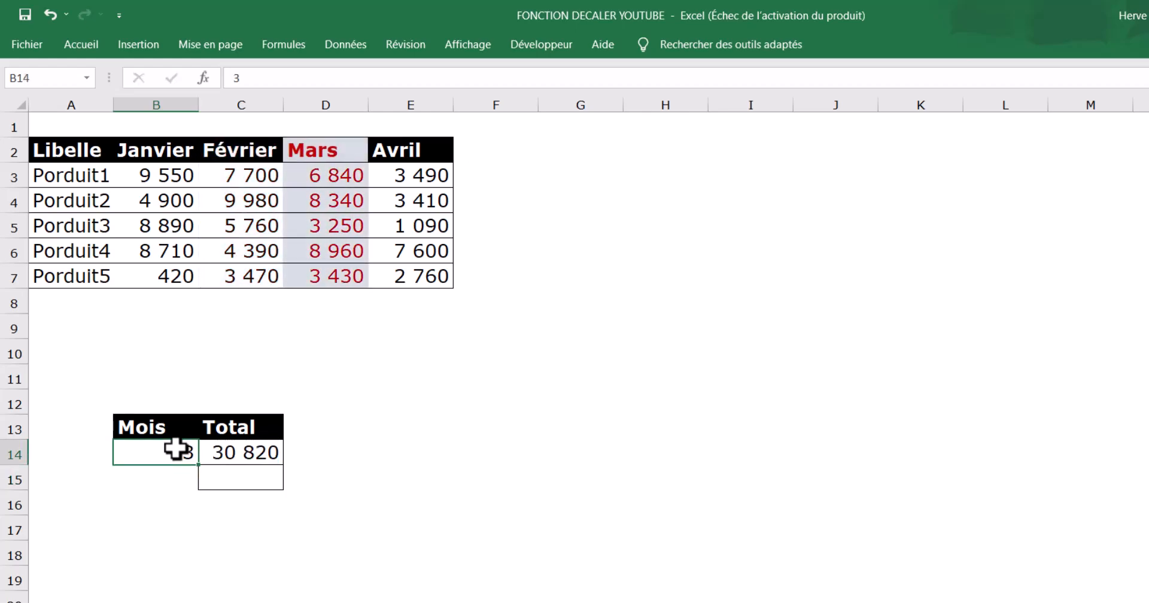
type("4")
key("Return")
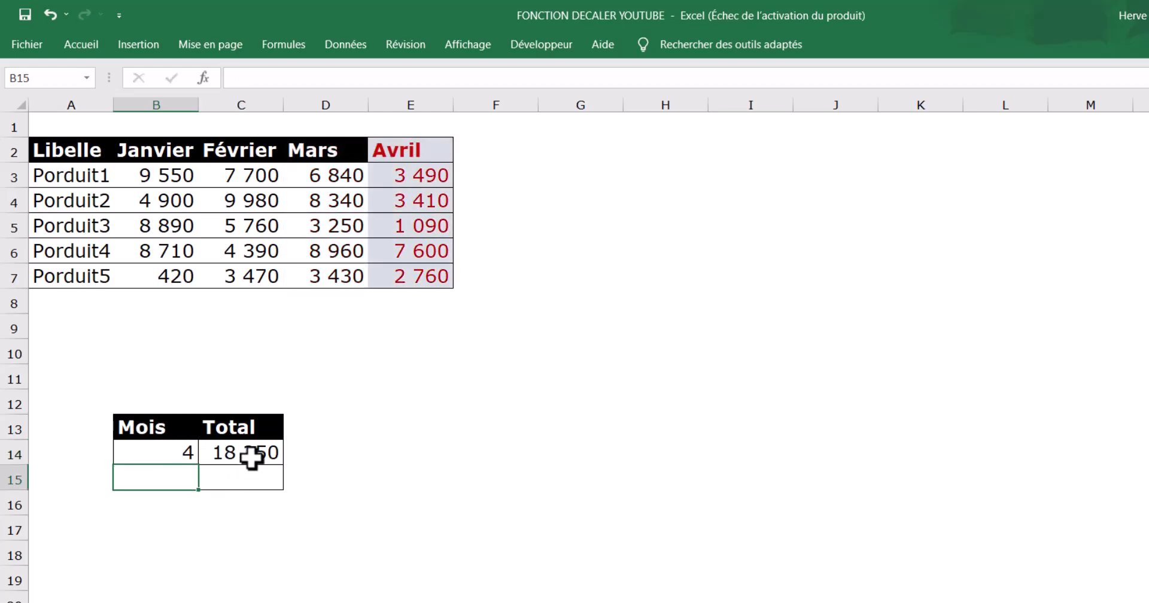
left_click(174, 453)
left_click(226, 453)
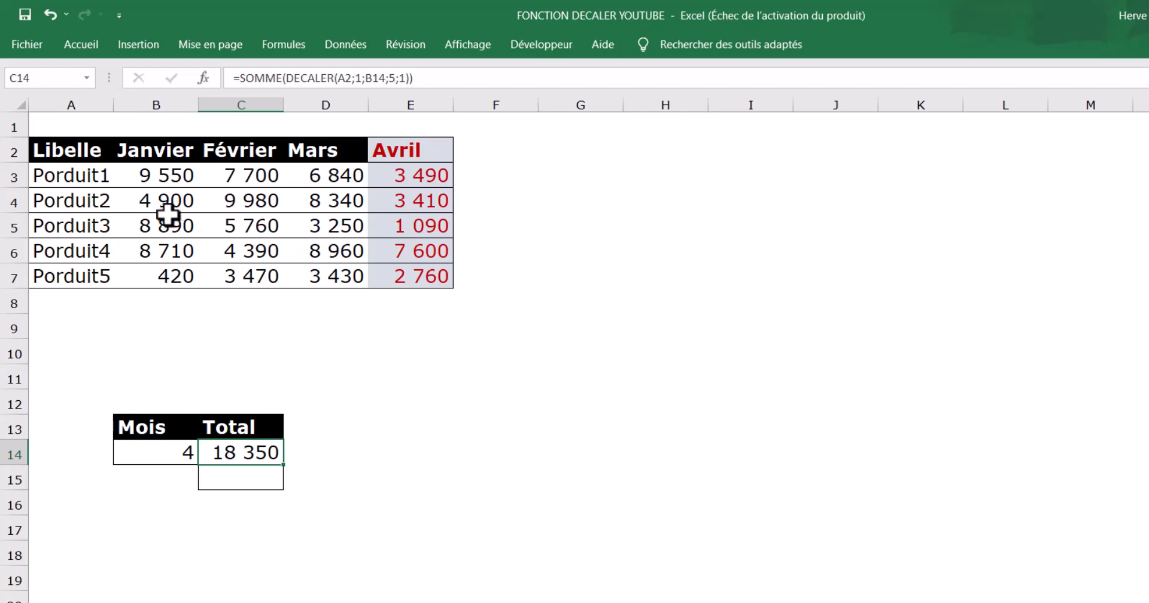
Start a MOYENNE formula in E11 with DECALER nested inside it and the Libelle header A2 as its reference.
left_click(378, 374)
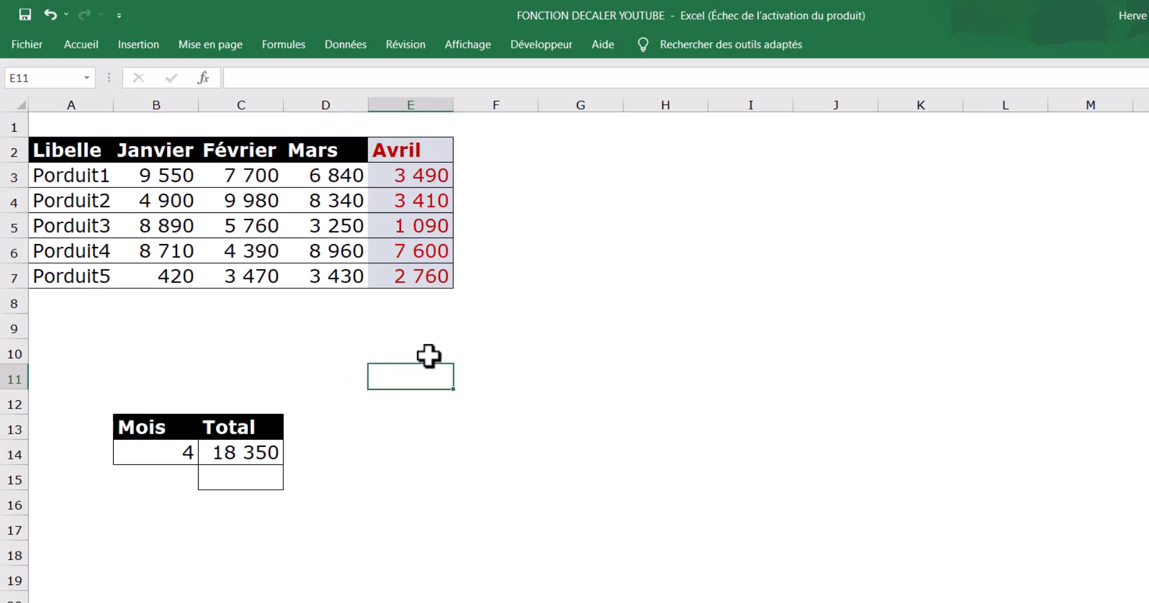
type("=moye")
key("Tab")
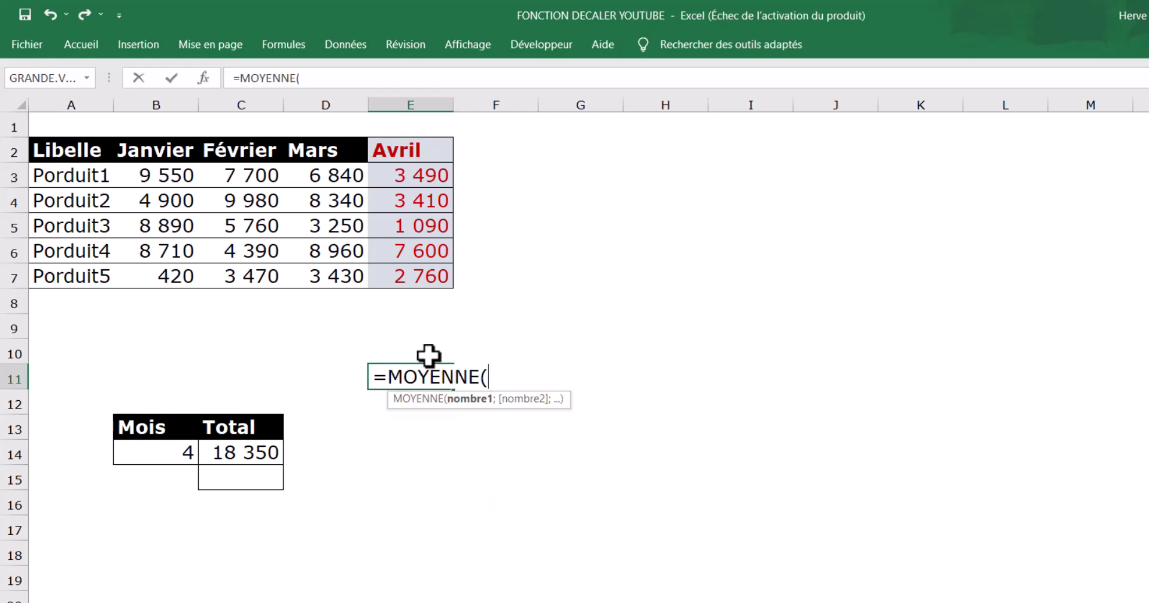
type("decal")
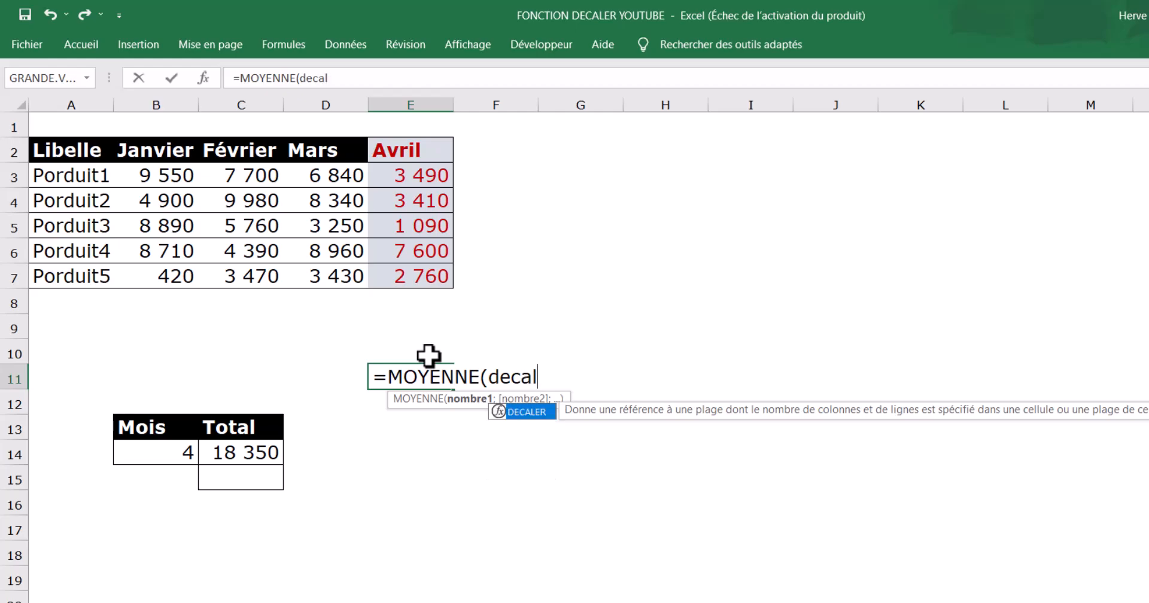
key("Tab")
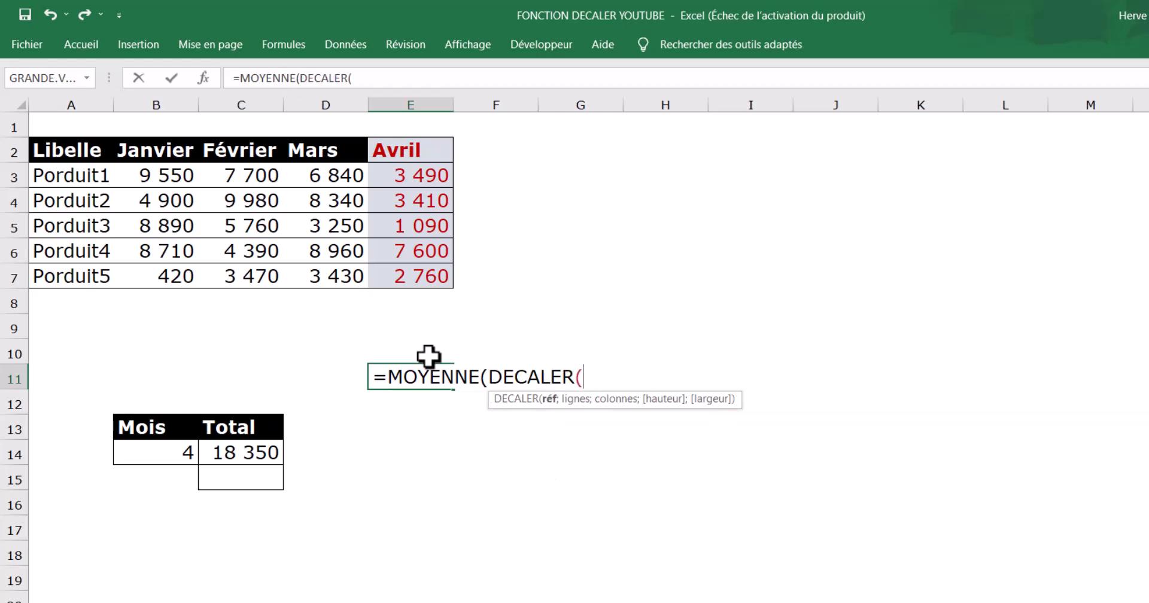
left_click(61, 153)
type(";")
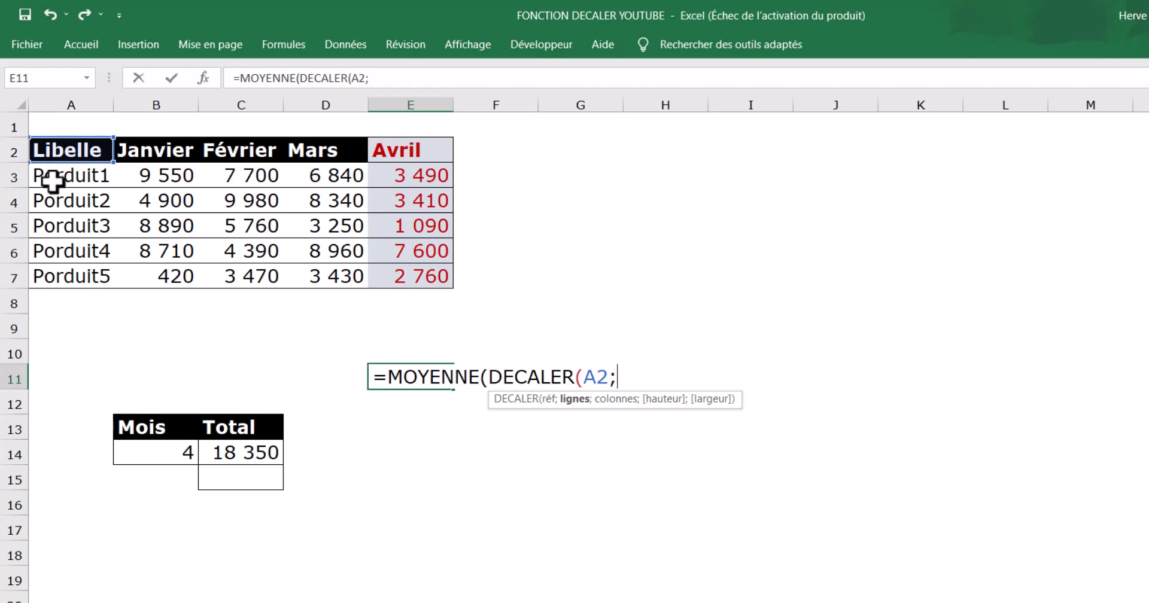
Give the nested DECALER a row offset of 1, a column offset of 1 and a height of 5.
type("1")
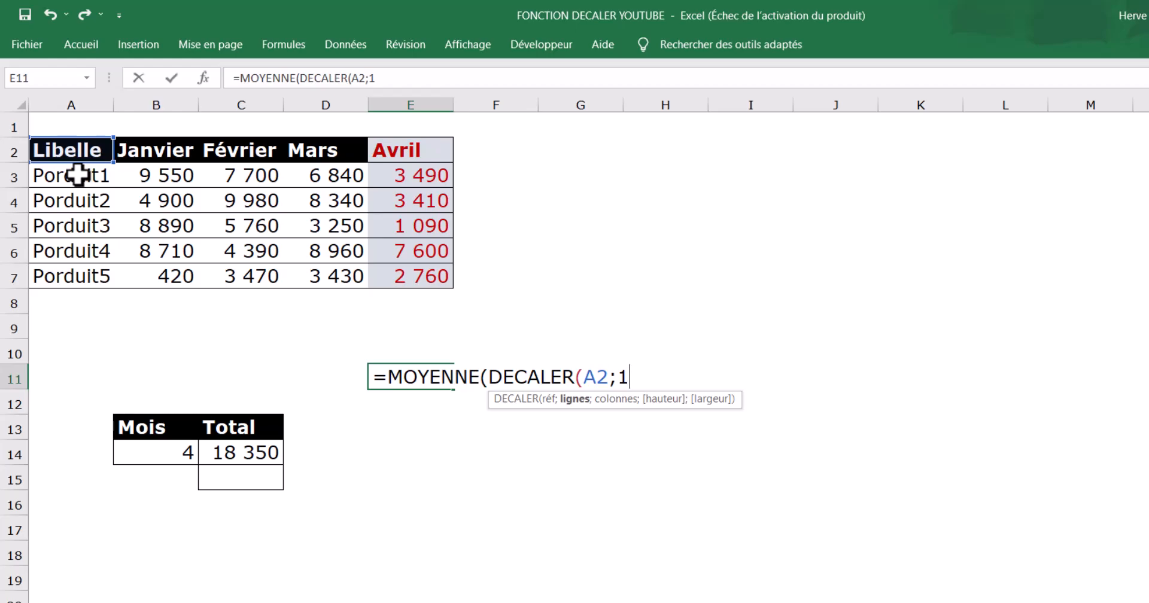
type(",")
key("BackSpace")
type(";")
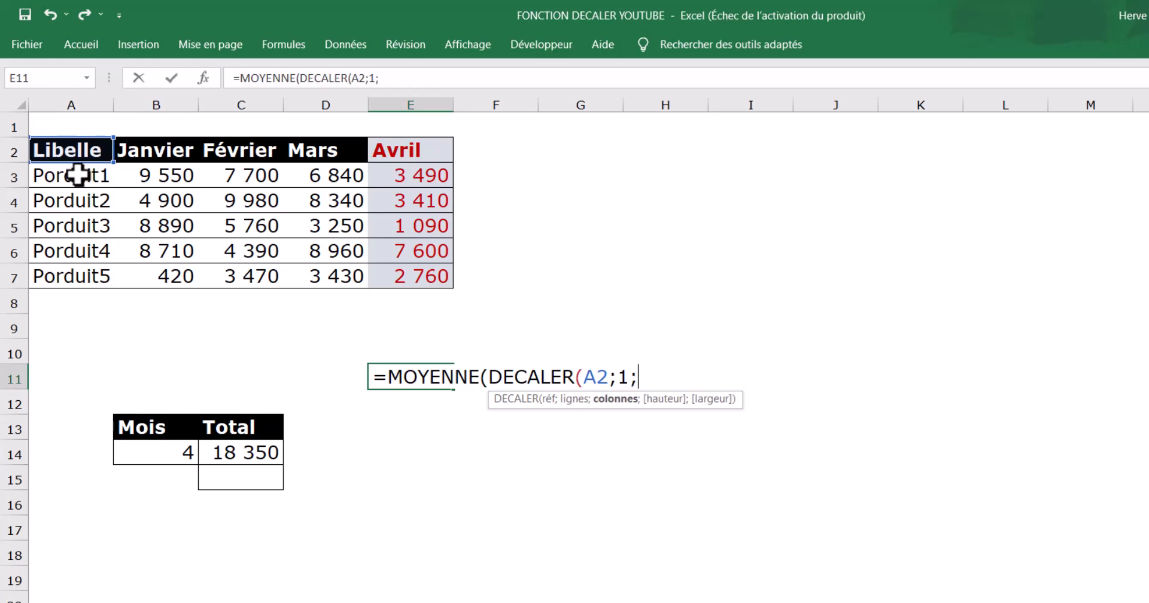
type("1;5")
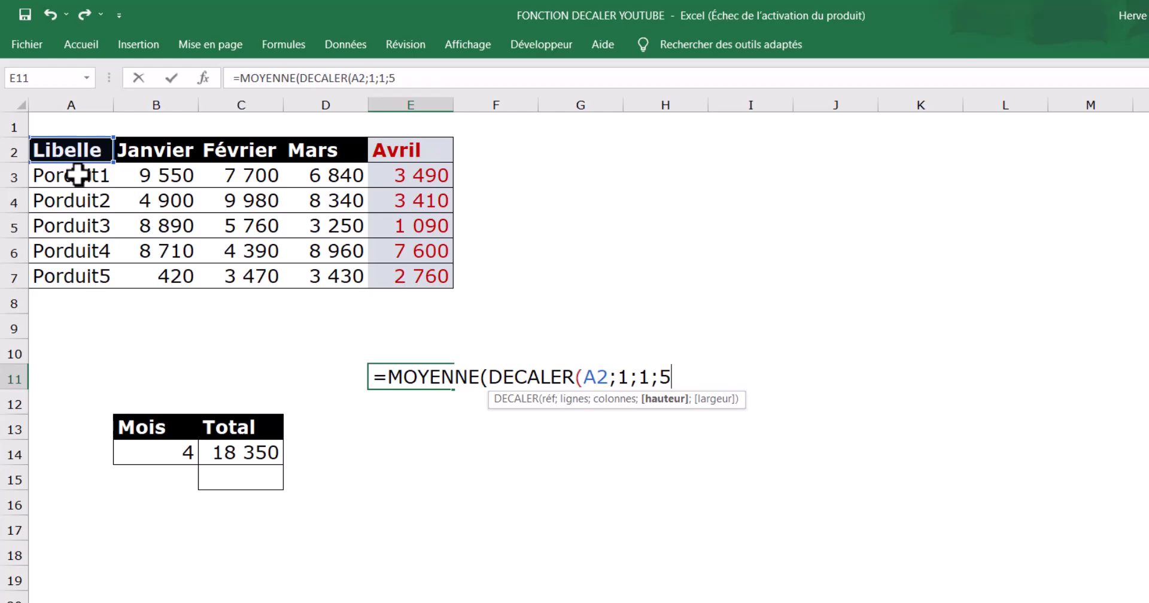
type(";")
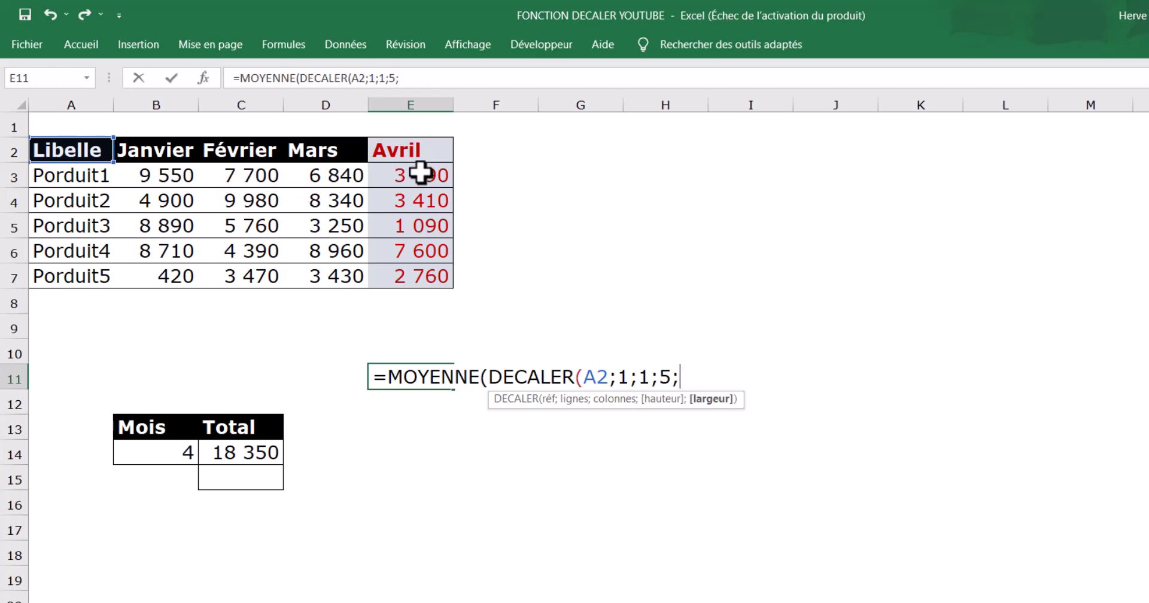
Add width 4 to complete E11 as =MOYENNE(DECALER(A2;1;1;5;4)), then reselect the cell to check the formula.
type("4")
type(")")
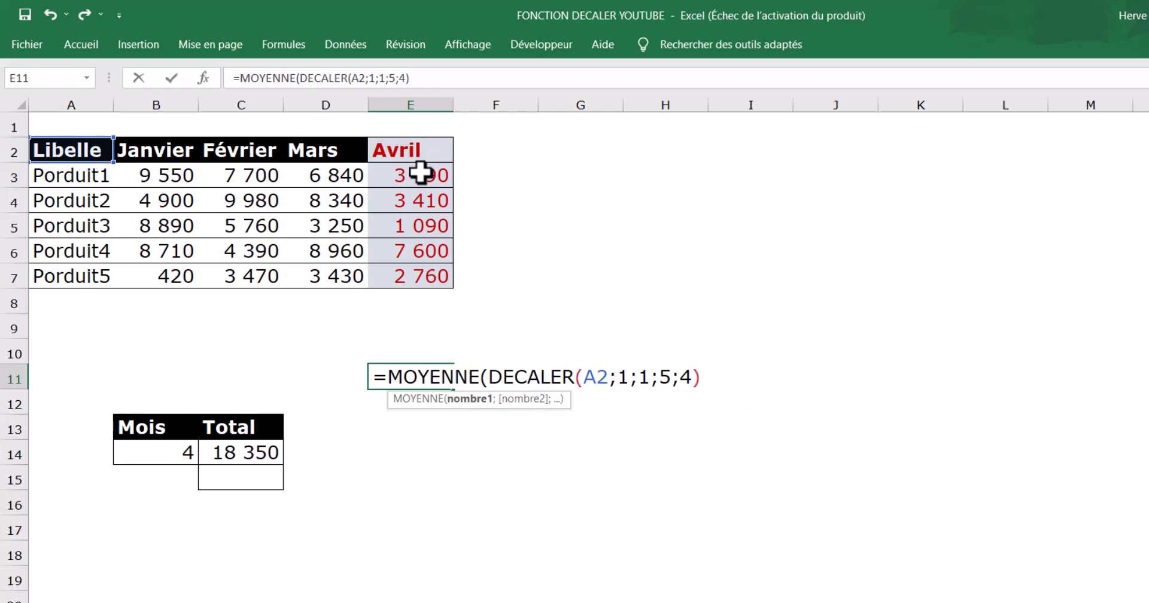
type(")")
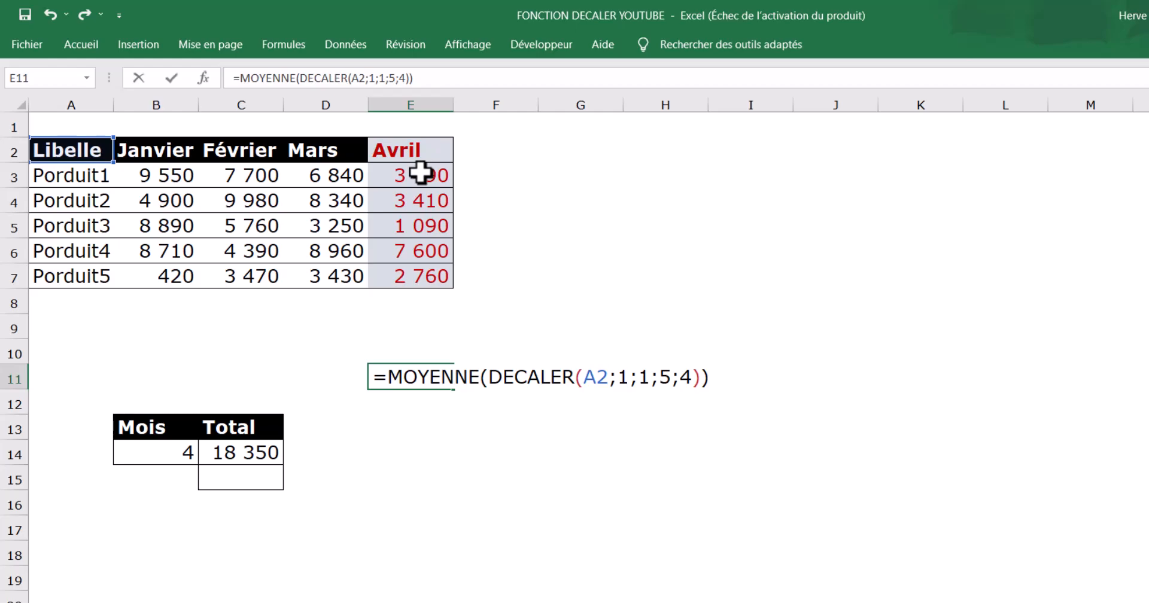
key("Return")
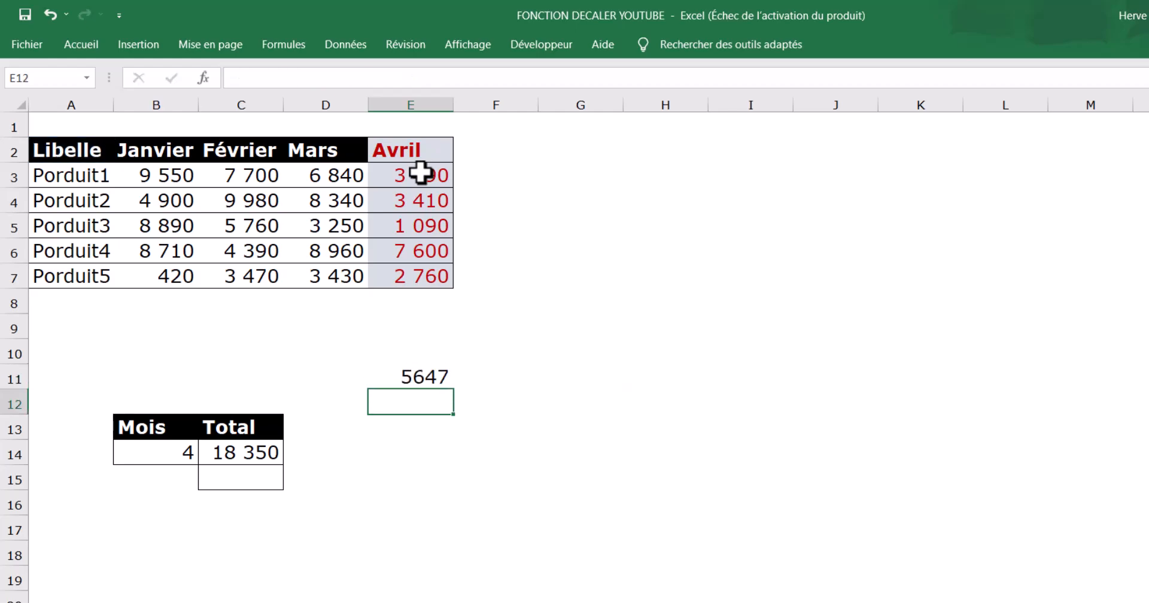
left_click(432, 377)
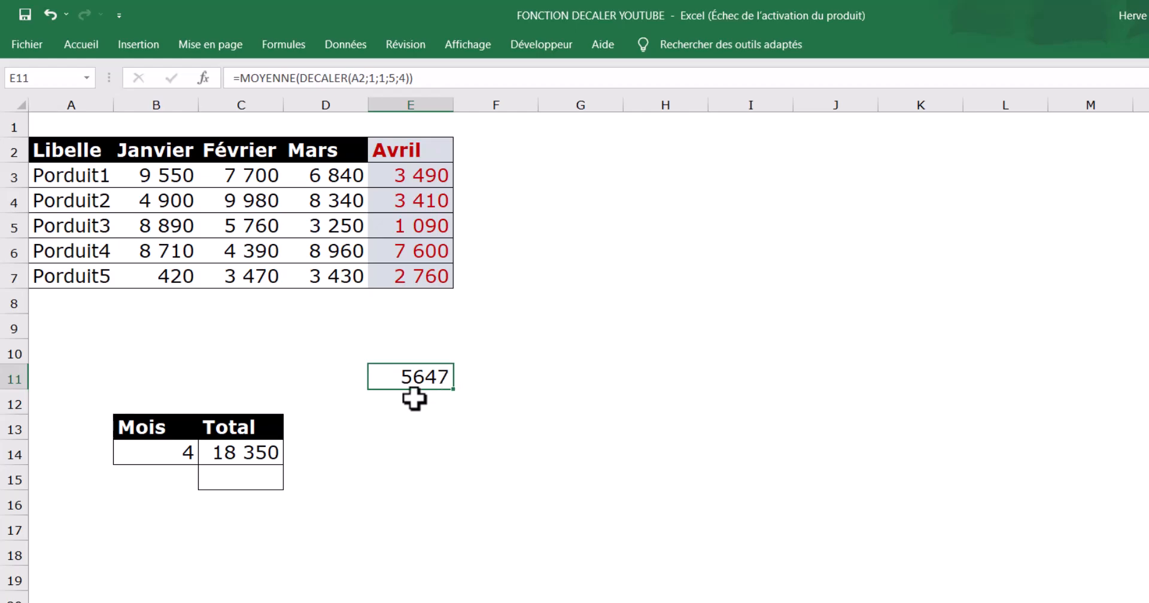
left_click(414, 398)
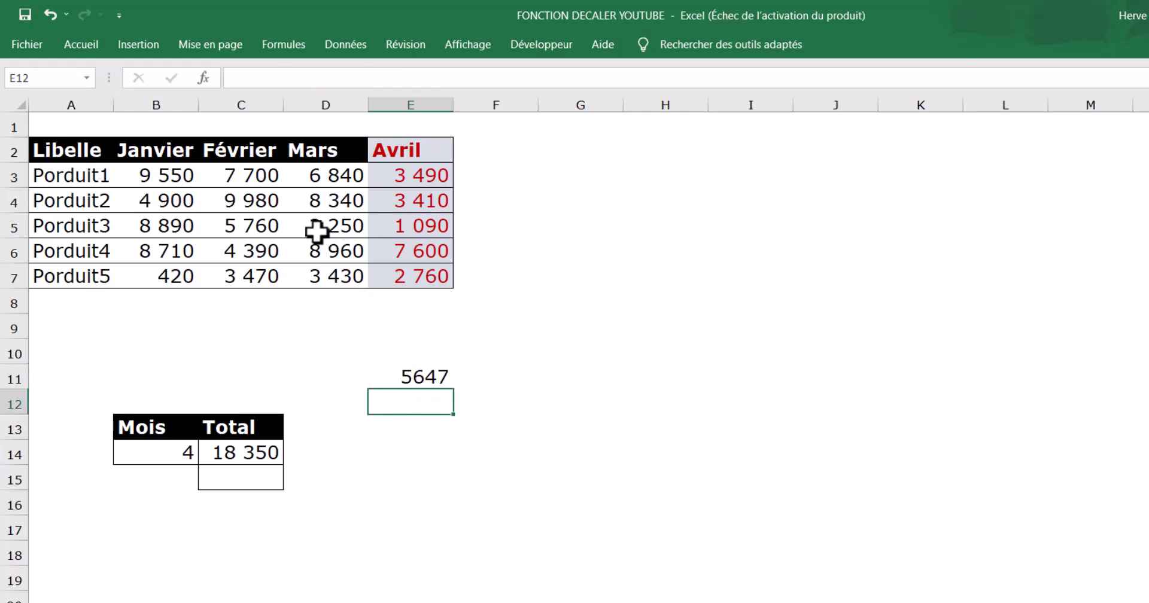
left_click(405, 373)
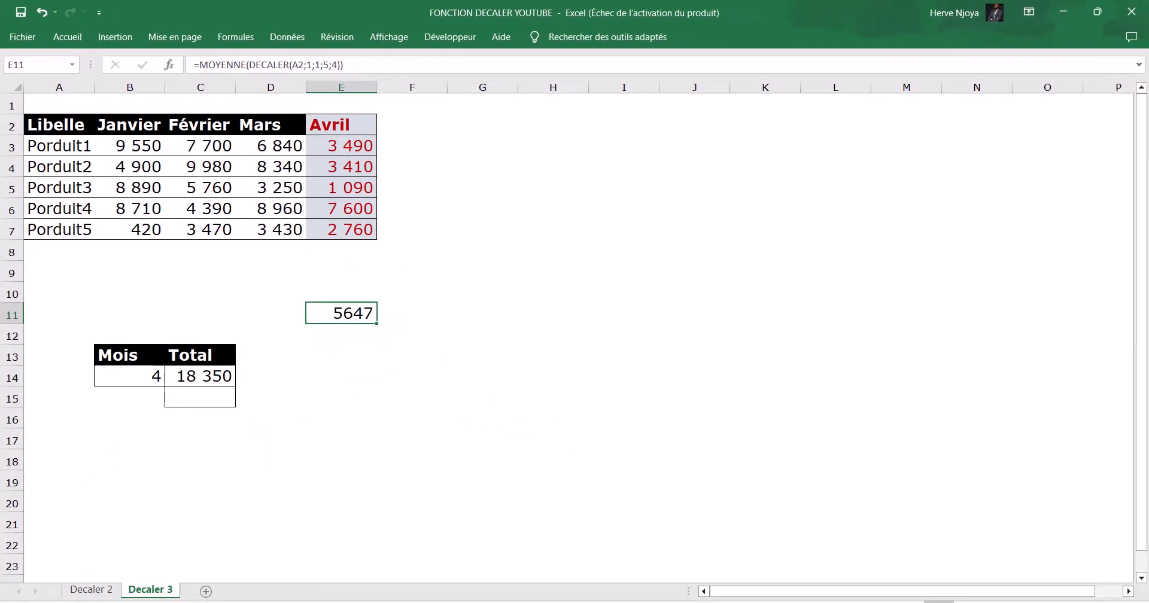
Review the Ligne, Mois and Ventes cells E3:G3 on the Decaler 2 sheet, then return to Decaler 3.
left_click(96, 589)
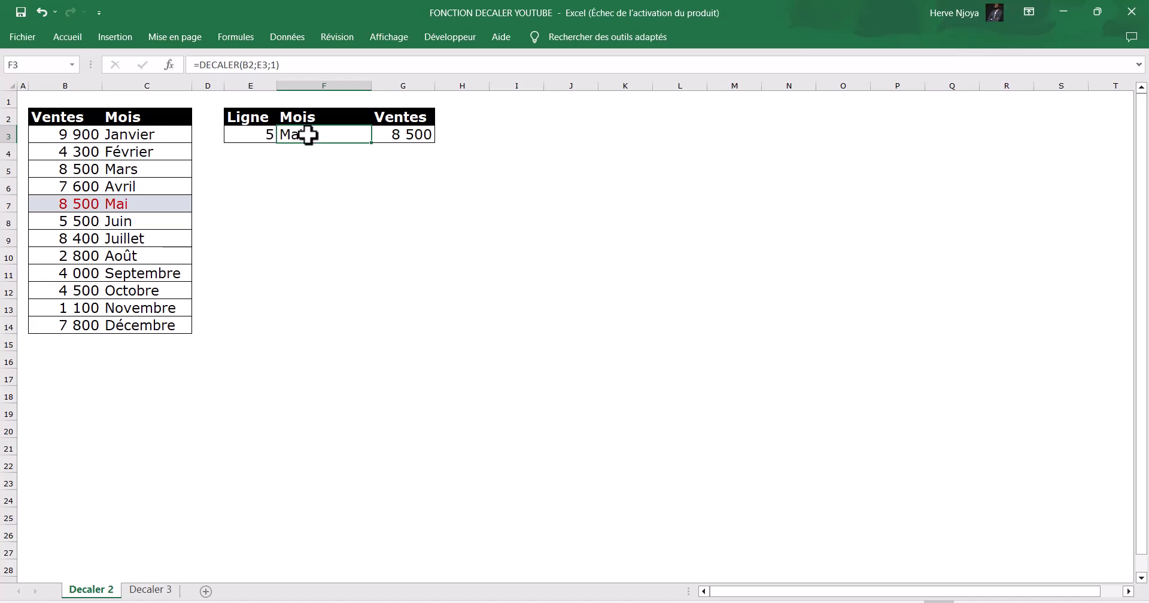
left_click(259, 133)
left_click(323, 134)
left_click(401, 137)
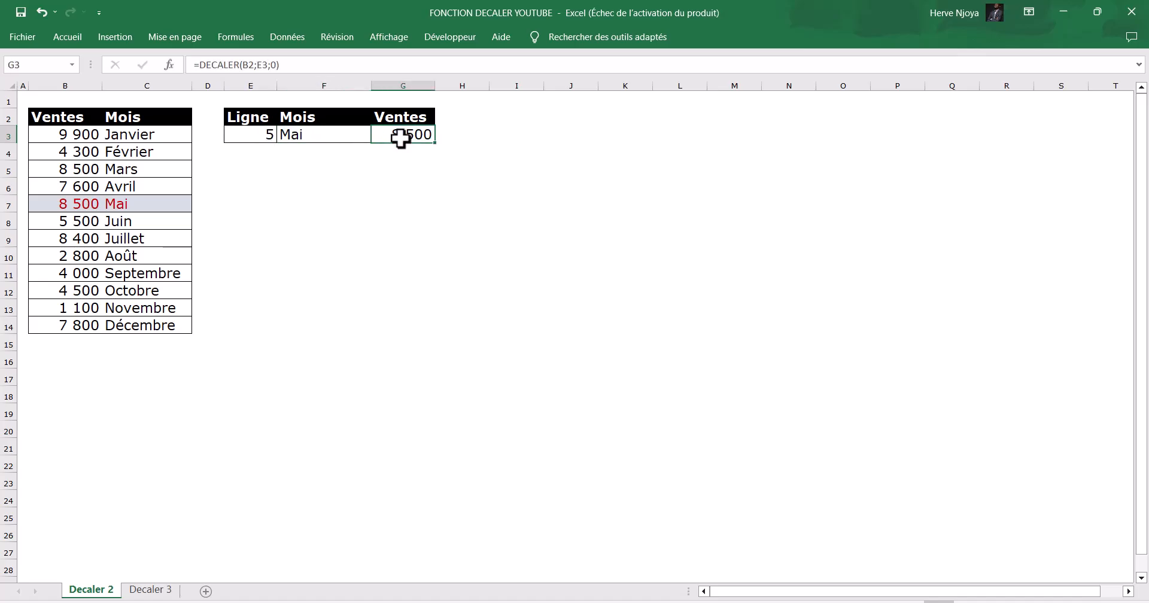
left_click(150, 589)
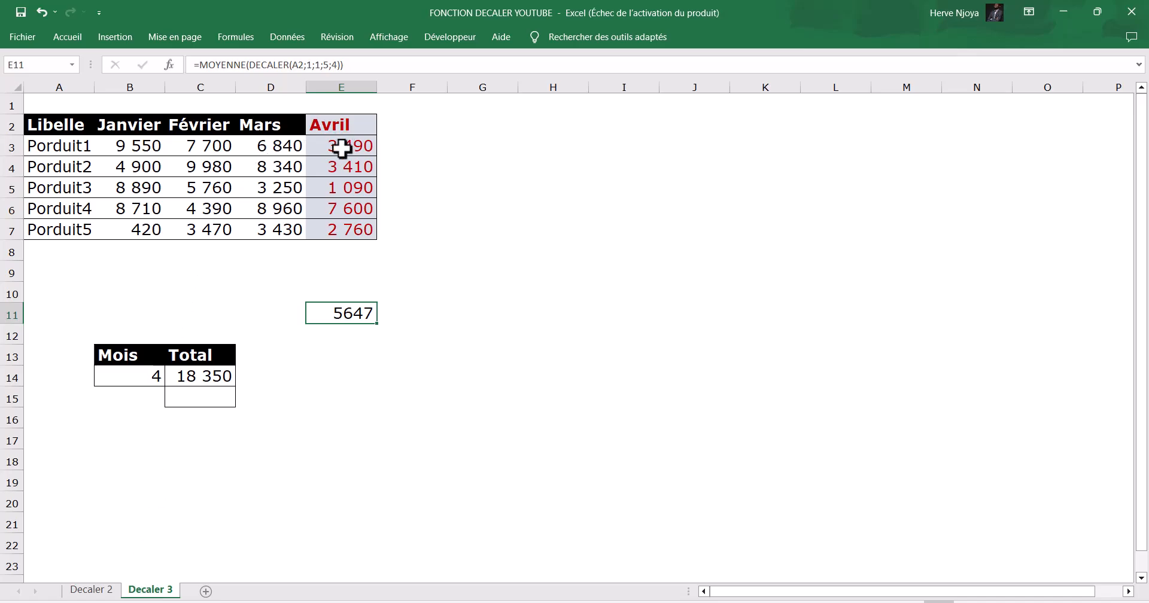